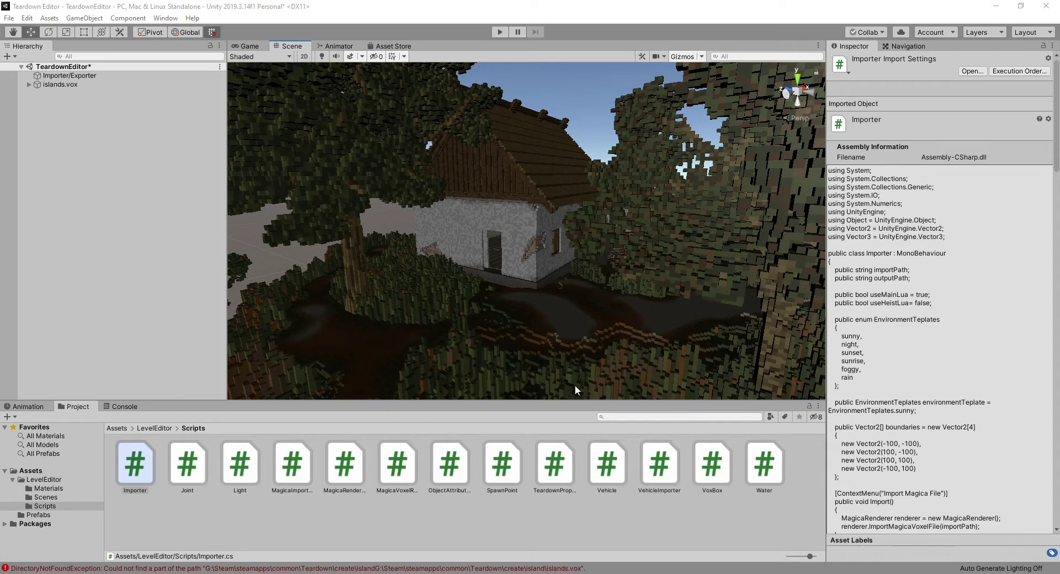
Step: Switch to Chrome, search Google for "unity hub" and open the Unity download page from the results
key("alt+Tab")
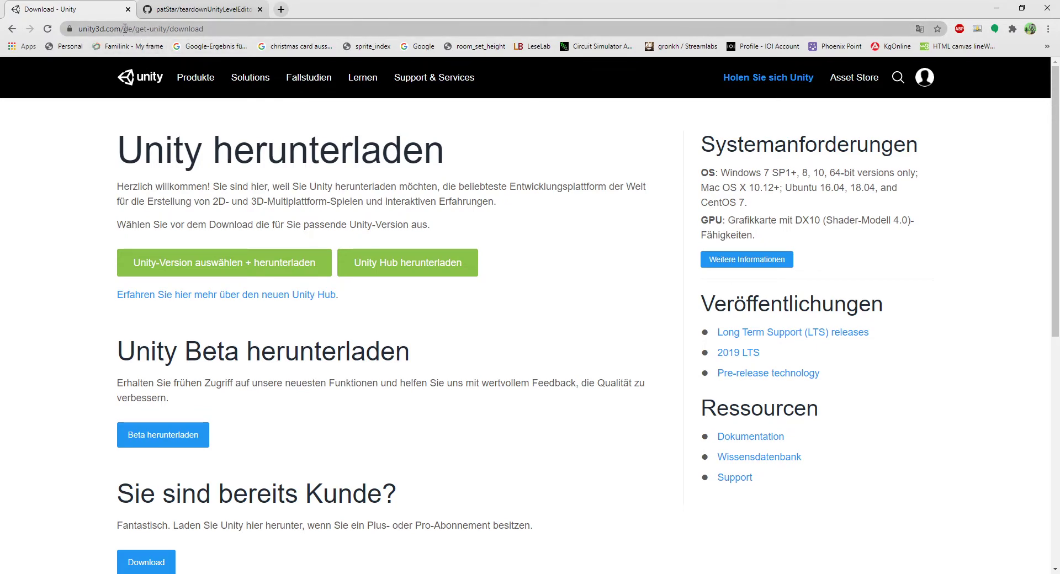
left_click(212, 28)
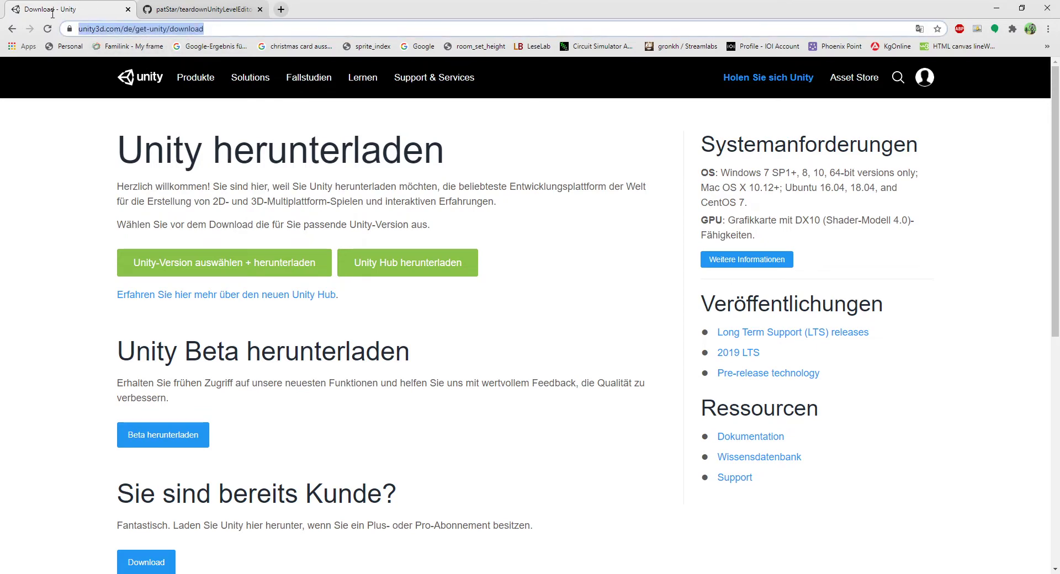
left_click(12, 28)
left_click(154, 83)
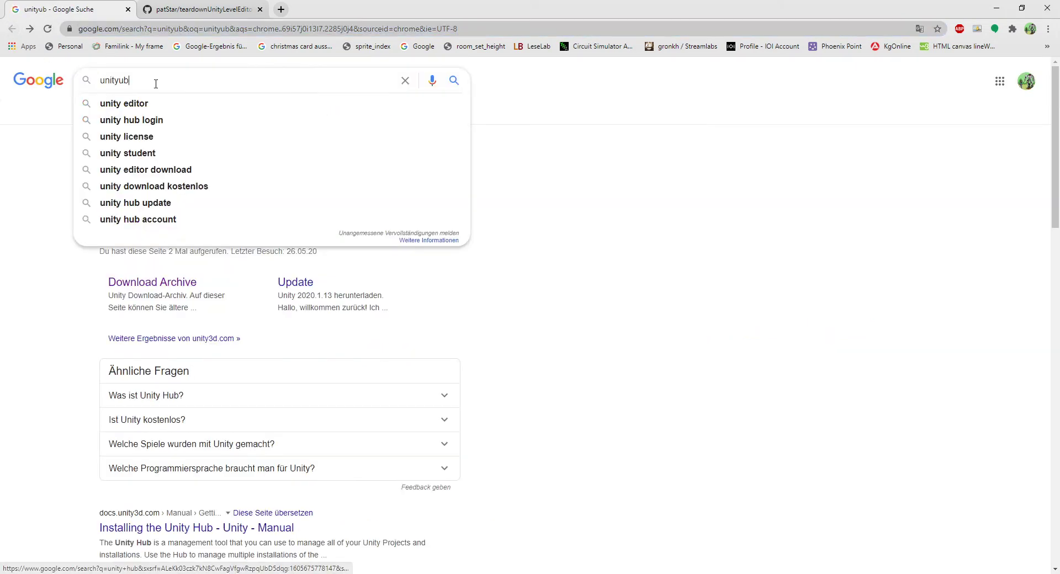
left_click_drag(154, 82, 87, 73)
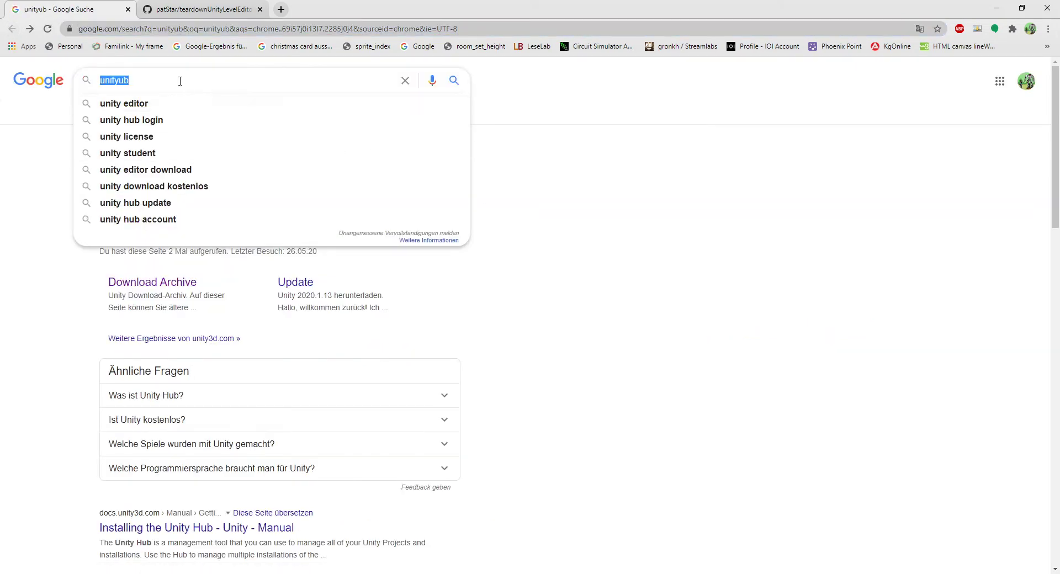
left_click(120, 81)
type("h")
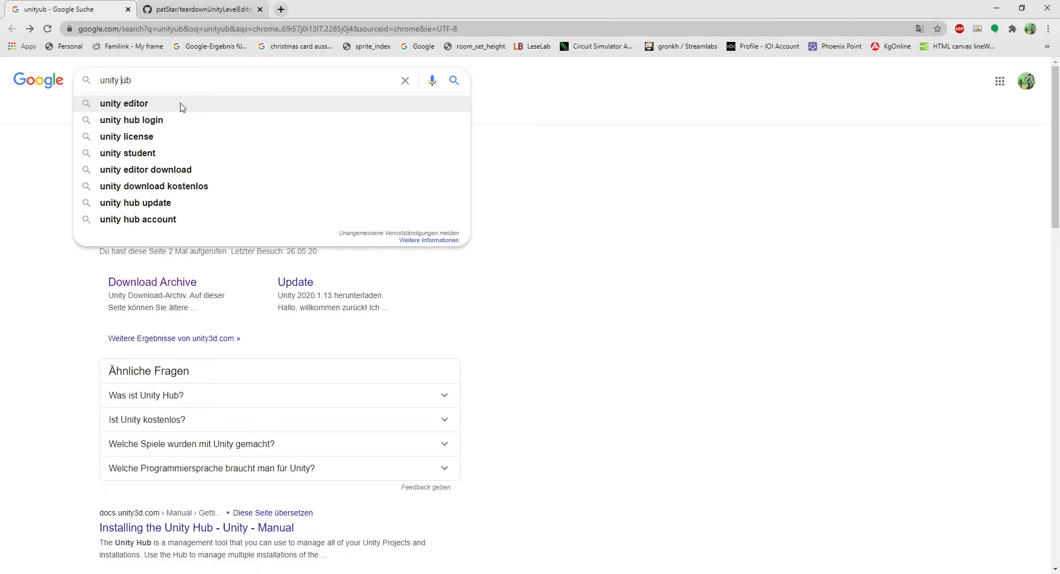
key("Return")
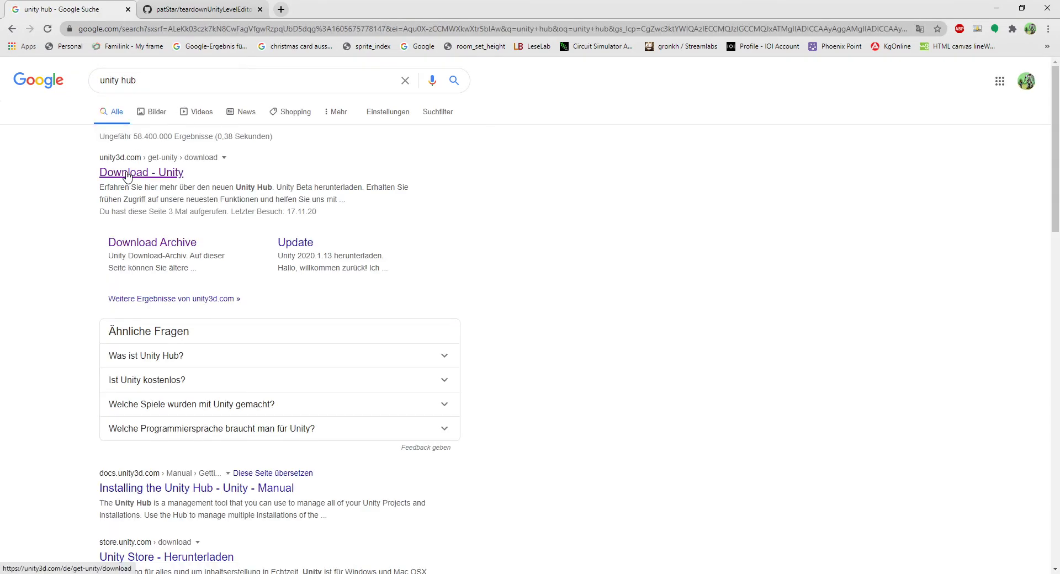
left_click(126, 175)
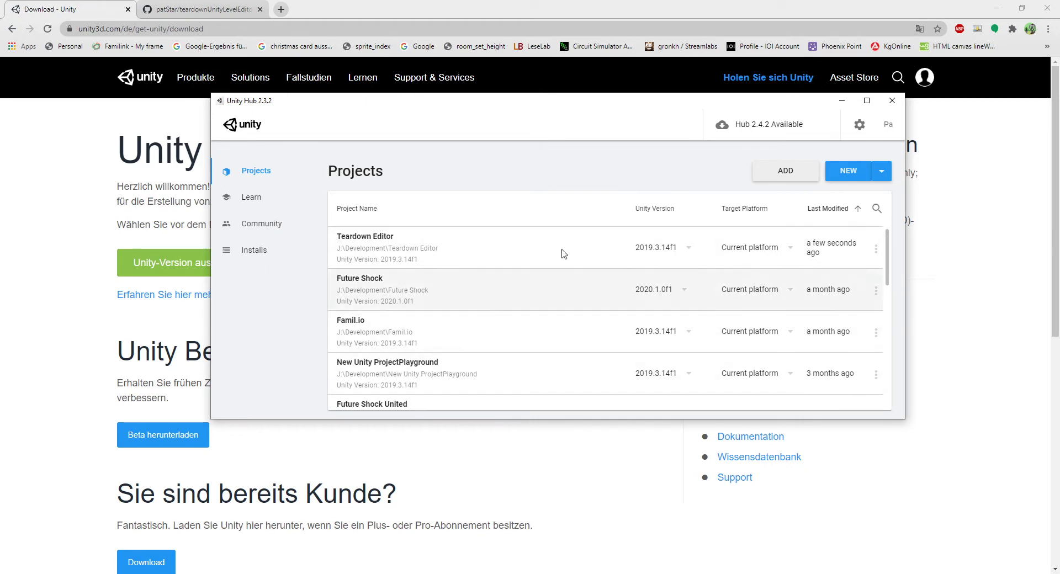
Step: Examine the Unity Hub project list, installed versions and module options for Unity 2020.1.13f1, and return to the projects without installing
scroll(552, 254, "down", 5)
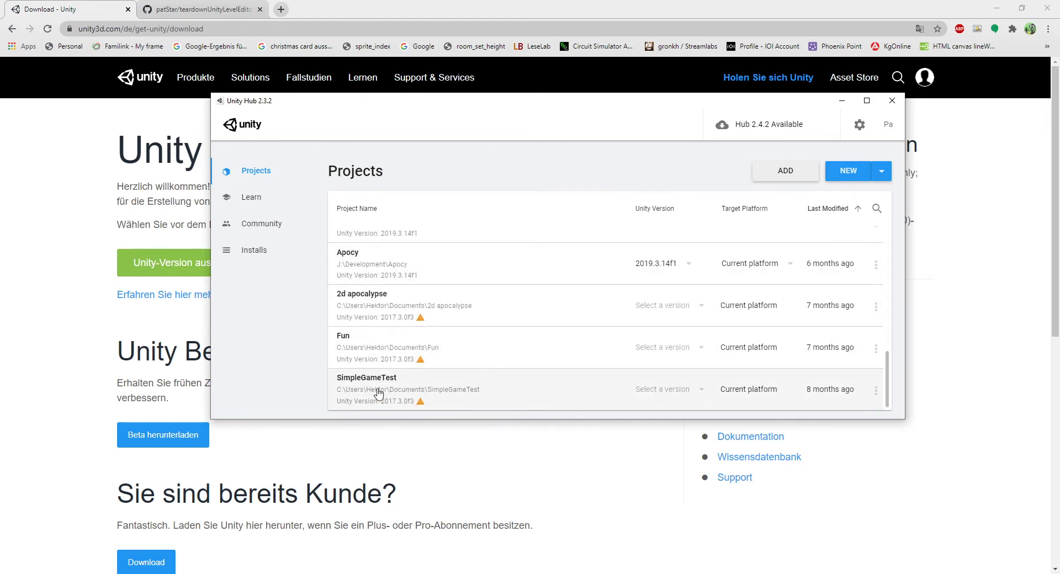
scroll(378, 393, "up", 5)
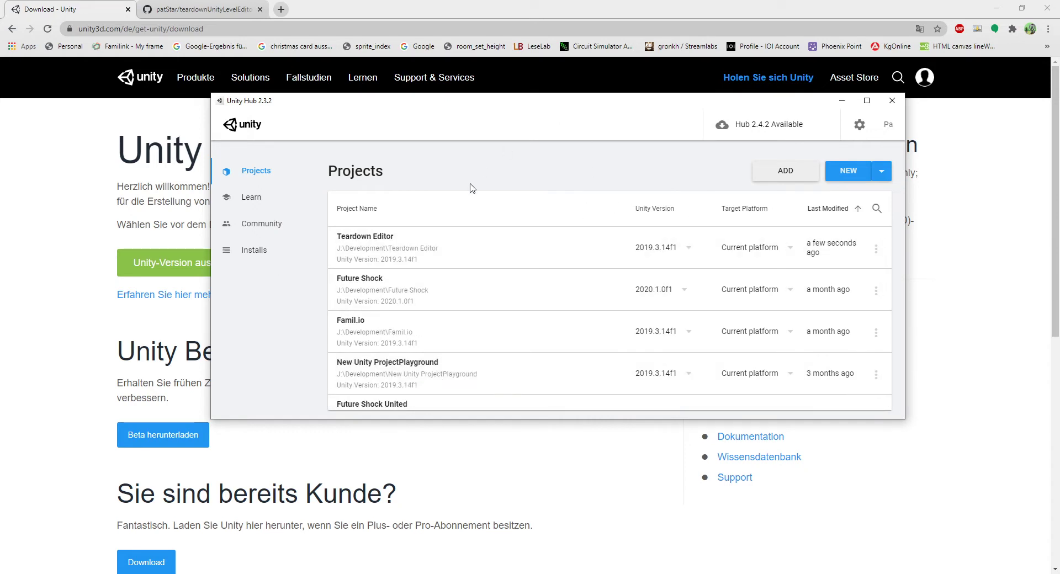
left_click(256, 254)
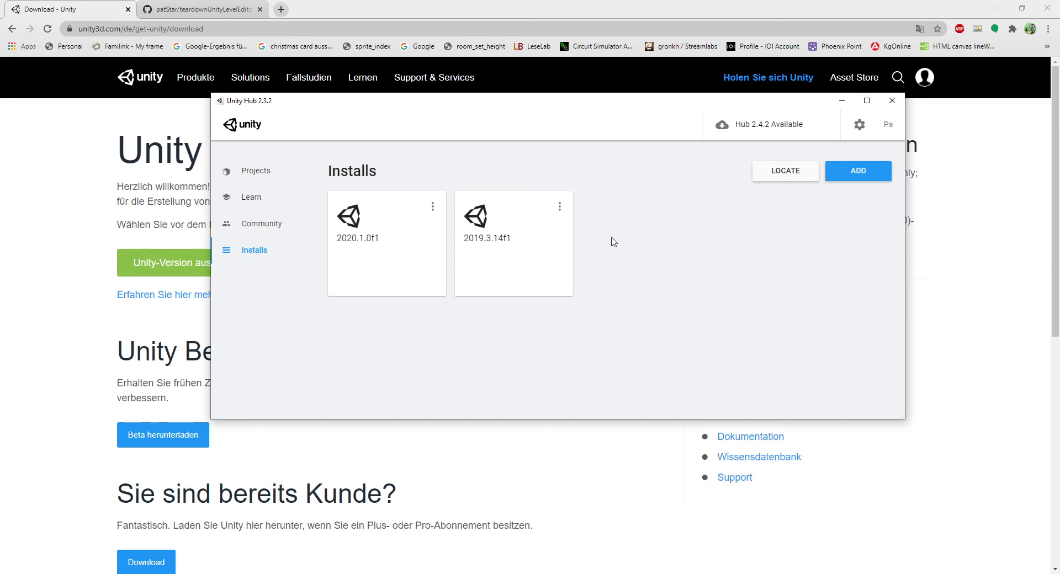
left_click(858, 175)
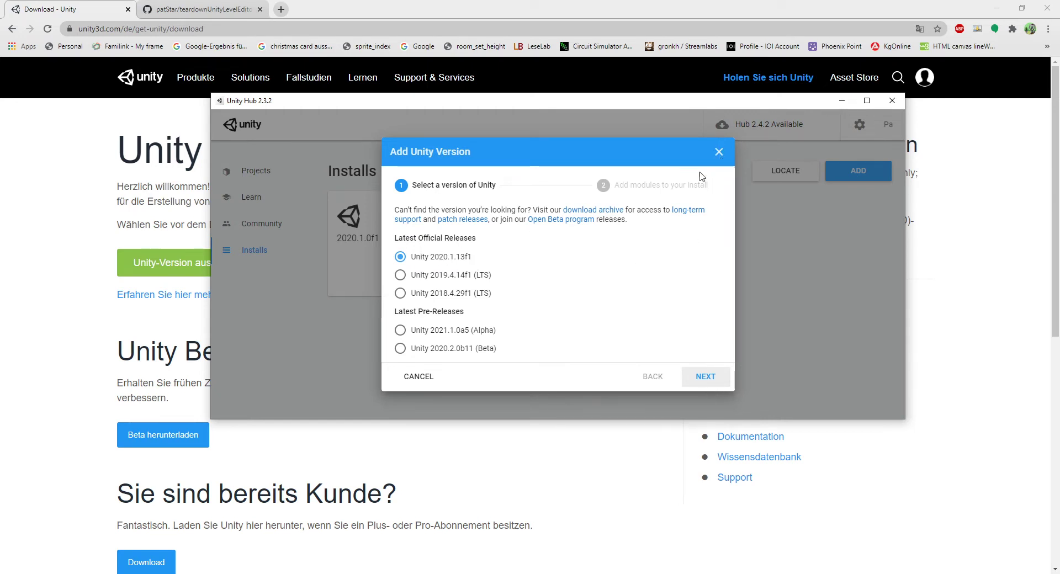
left_click(706, 378)
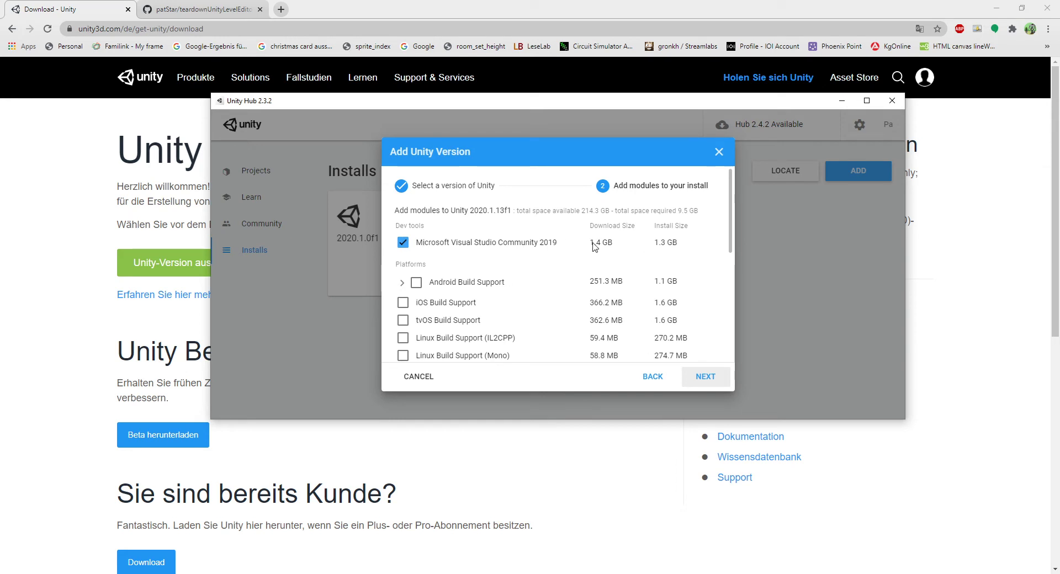
scroll(607, 246, "down", 5)
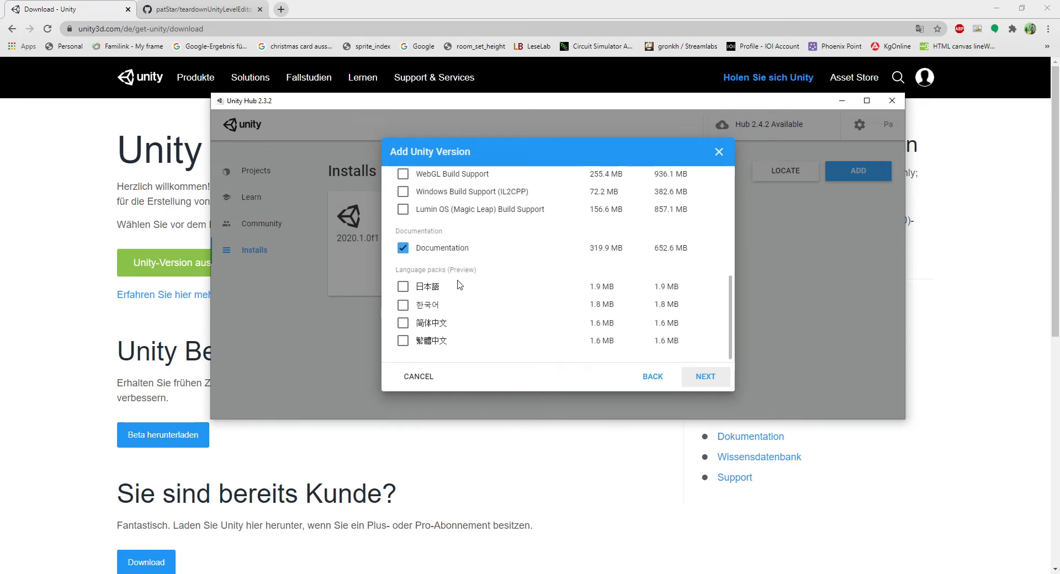
scroll(458, 284, "up", 5)
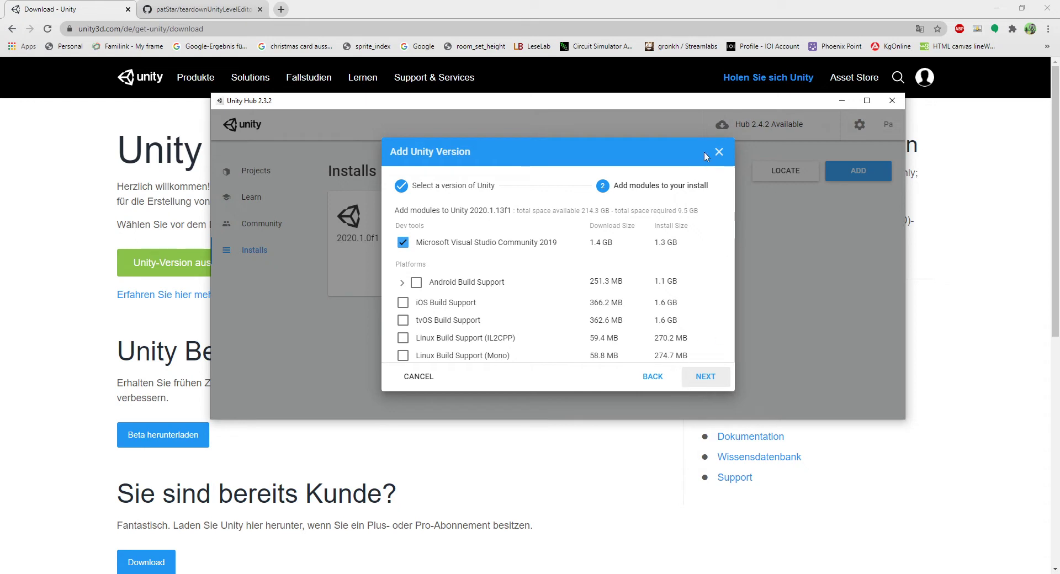
left_click(719, 152)
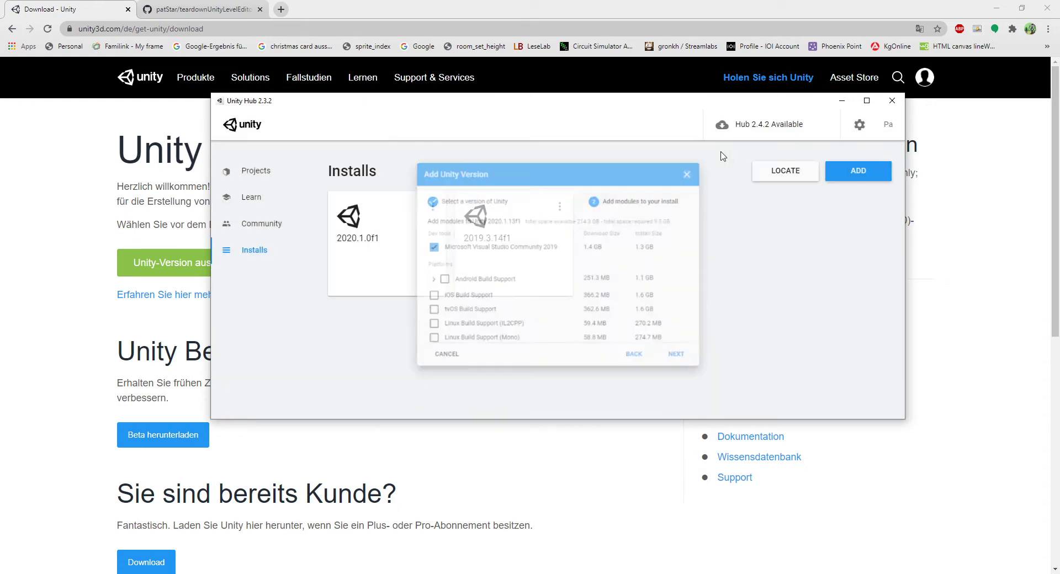
left_click(248, 174)
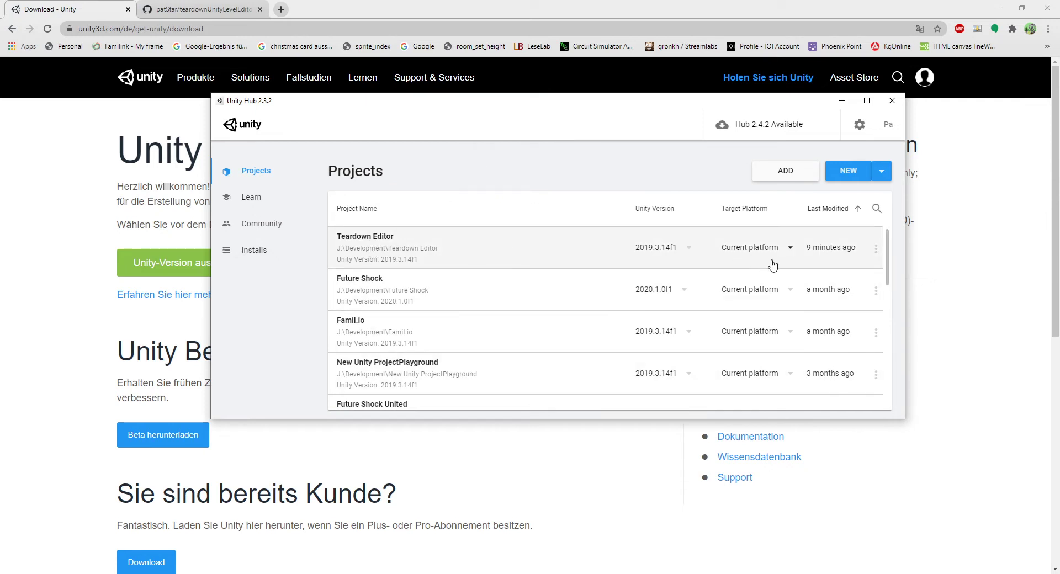
Step: Switch to the teardownUnityLevelEditor repository on GitHub in Chrome and examine its web address
left_click(178, 5)
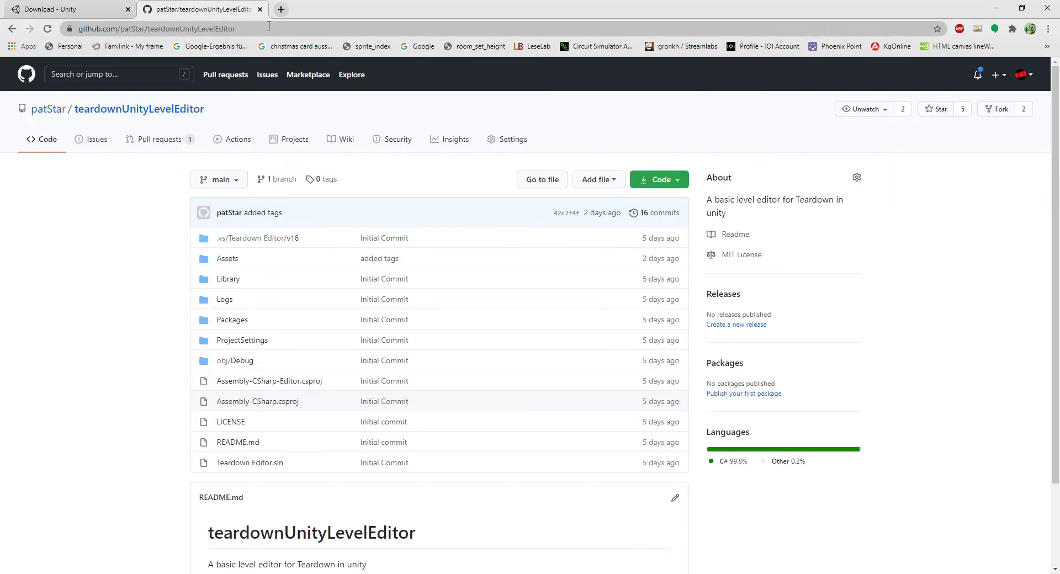
left_click_drag(269, 26, 113, 28)
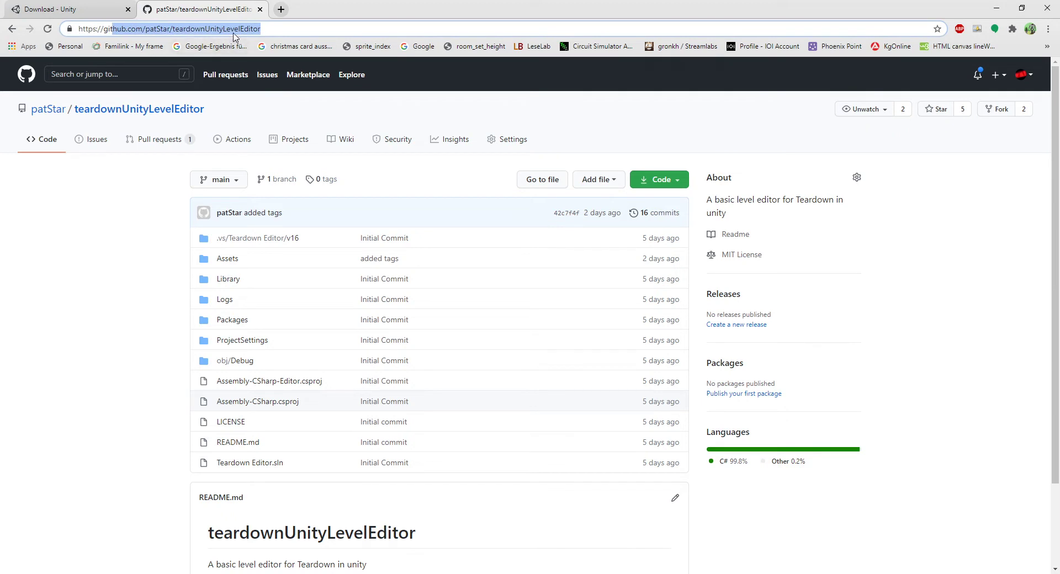
left_click_drag(275, 29, 75, 29)
left_click_drag(279, 29, 82, 29)
left_click(285, 29)
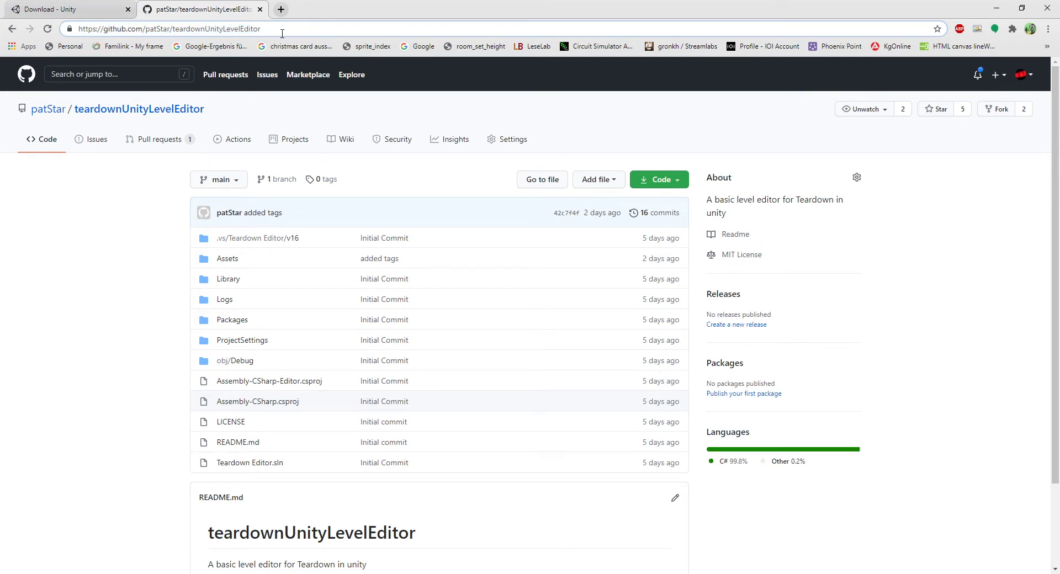
left_click_drag(288, 30, 181, 28)
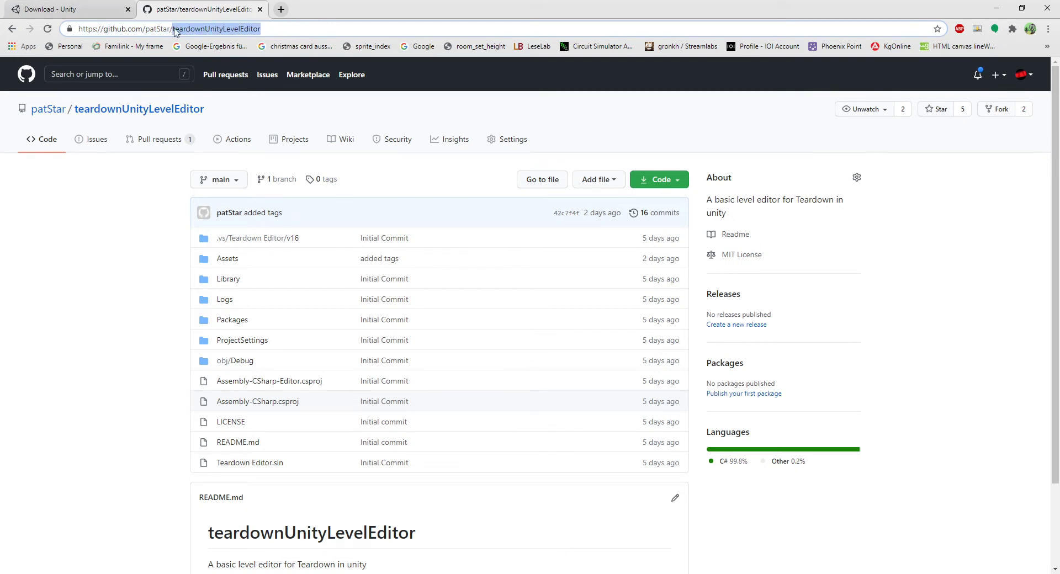
left_click(276, 30)
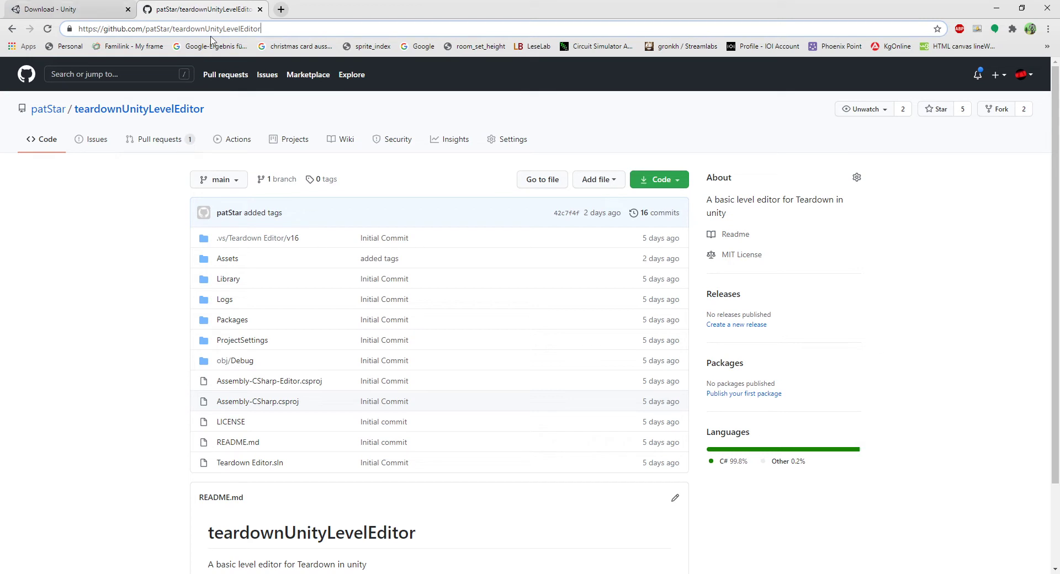
left_click_drag(294, 32, 91, 32)
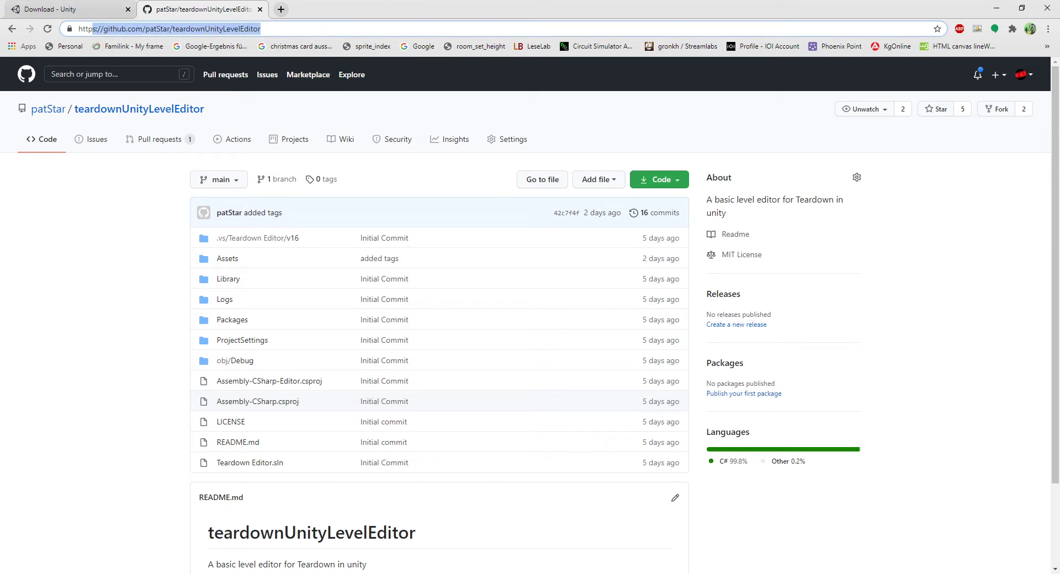
left_click(102, 232)
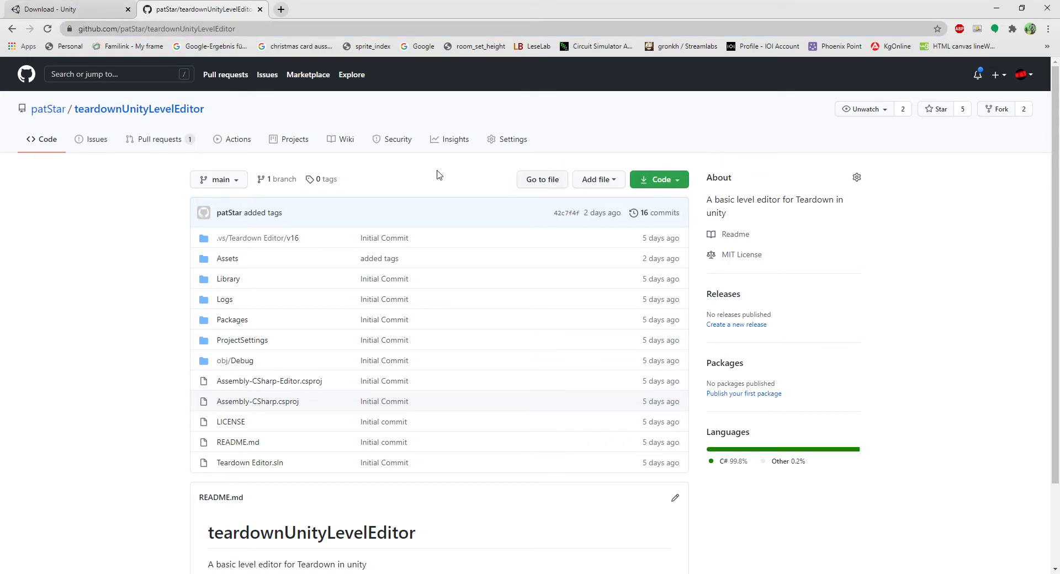
Step: Reload the repository's main page and view its clone and ZIP download options
left_click(169, 113)
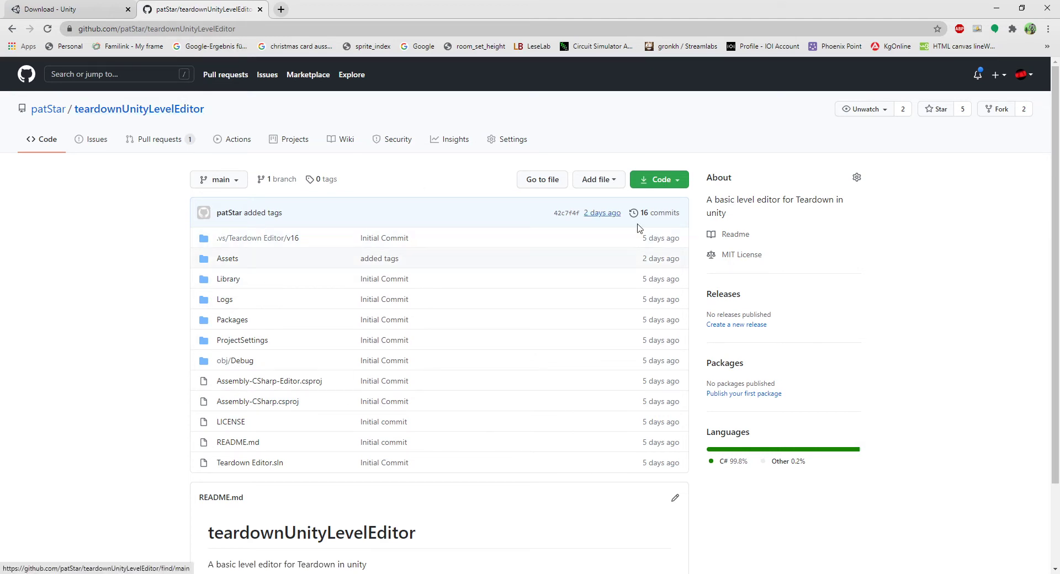
left_click(644, 182)
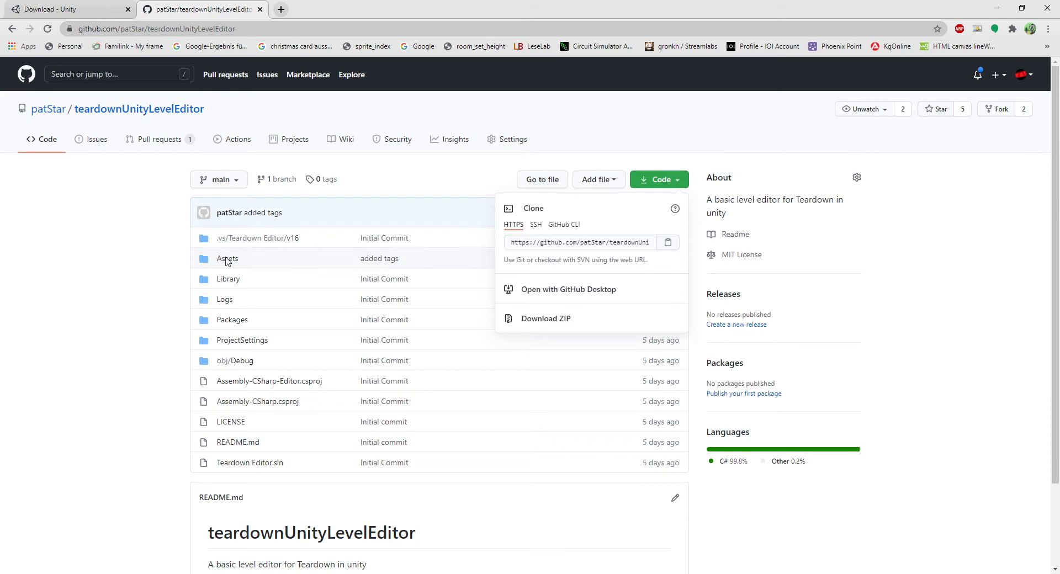
left_click(125, 334)
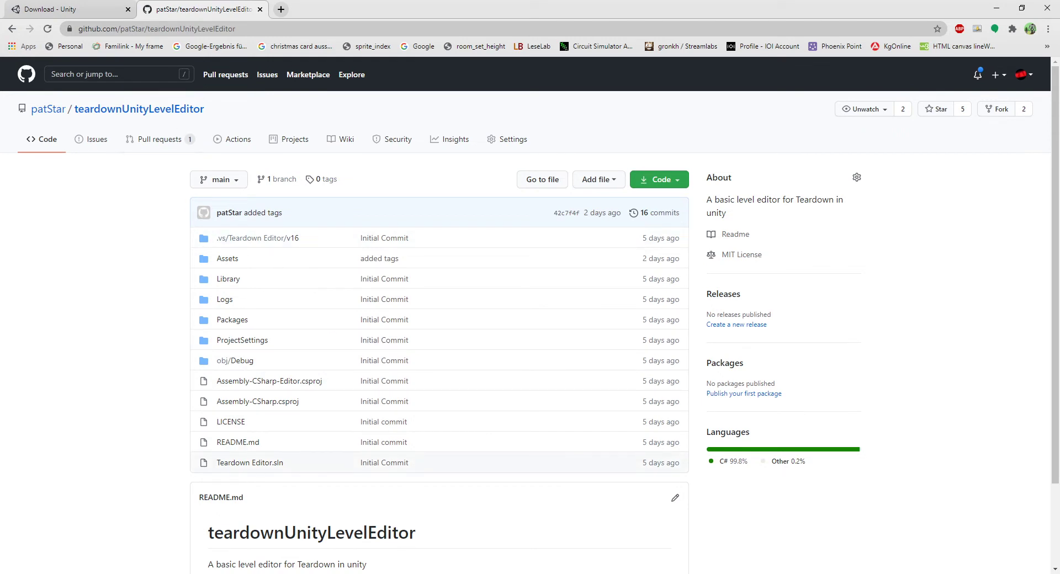
Step: Switch to Unity Hub, view the folder chooser for adding an existing project, and cancel it
key("alt+Tab")
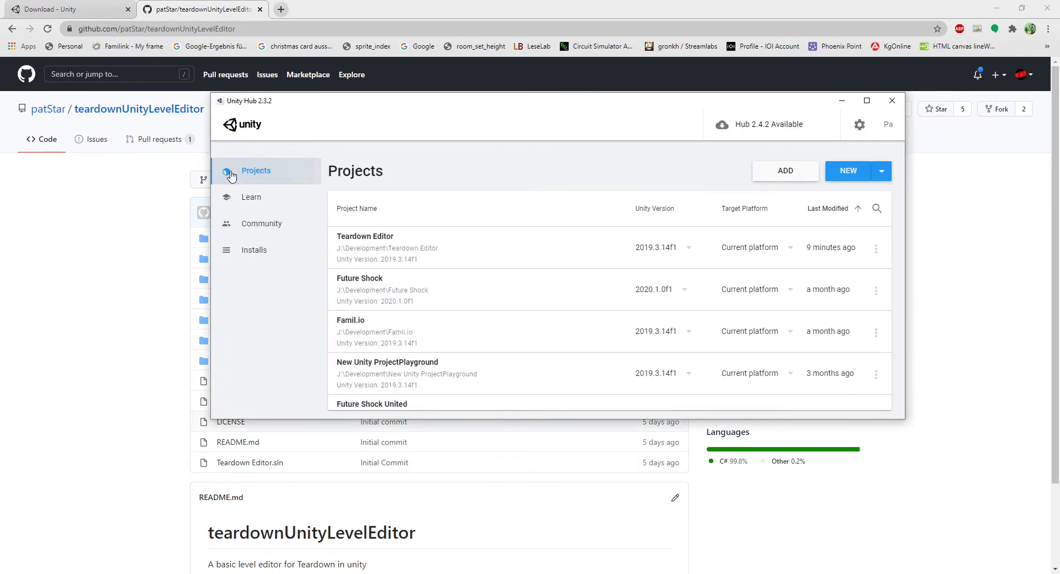
left_click(791, 172)
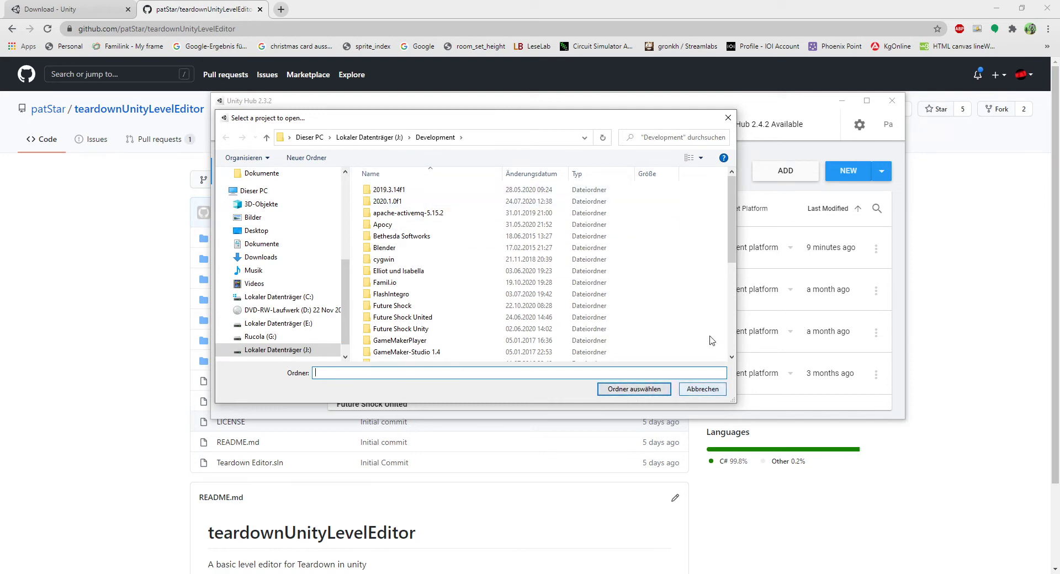
left_click(728, 117)
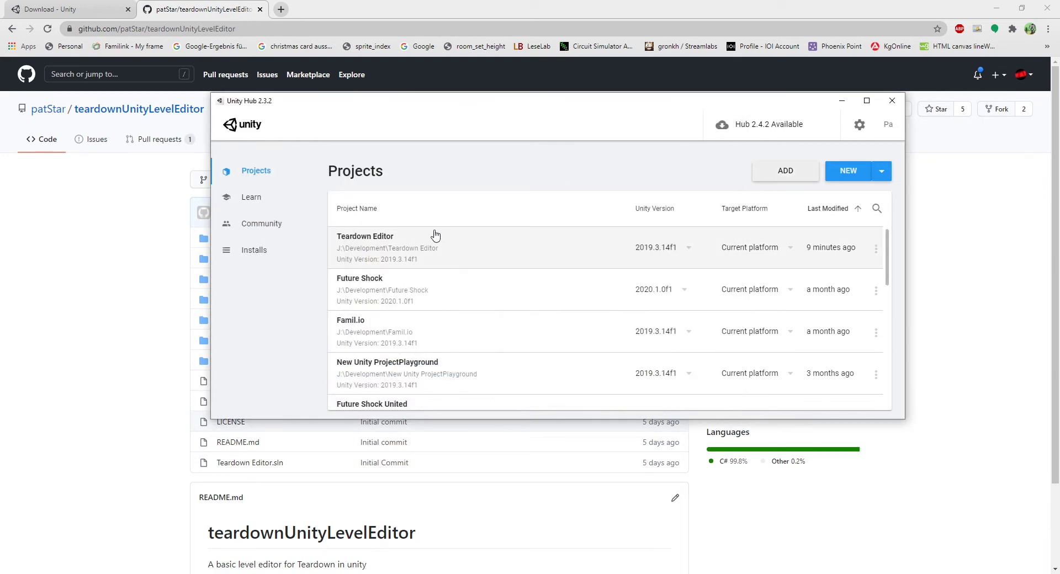
Step: Return to the Unity editor and delete the islands.vox object from the TeardownEditor scene
left_click(843, 99)
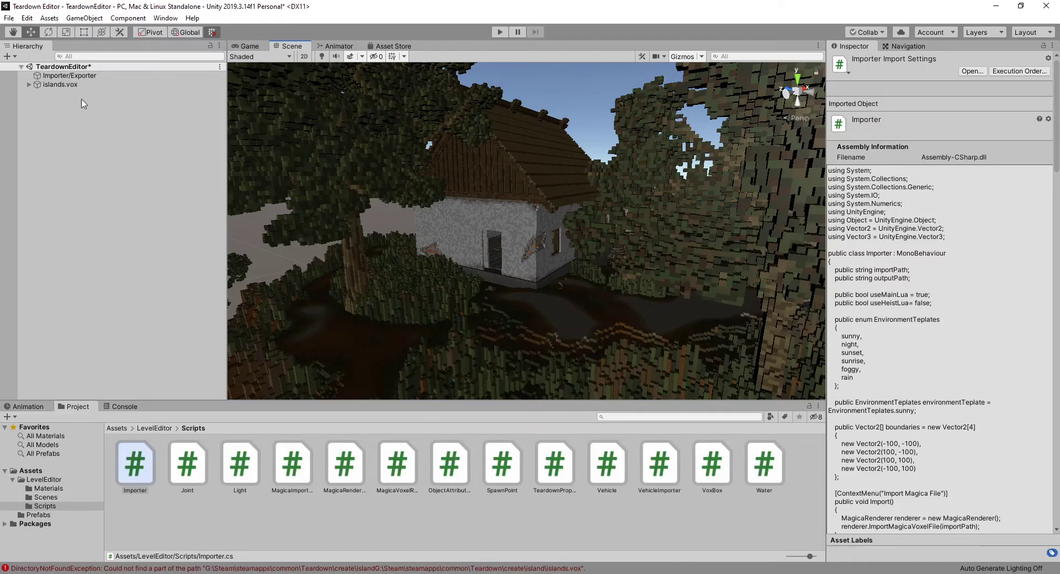
right_click_drag(653, 265, 525, 237)
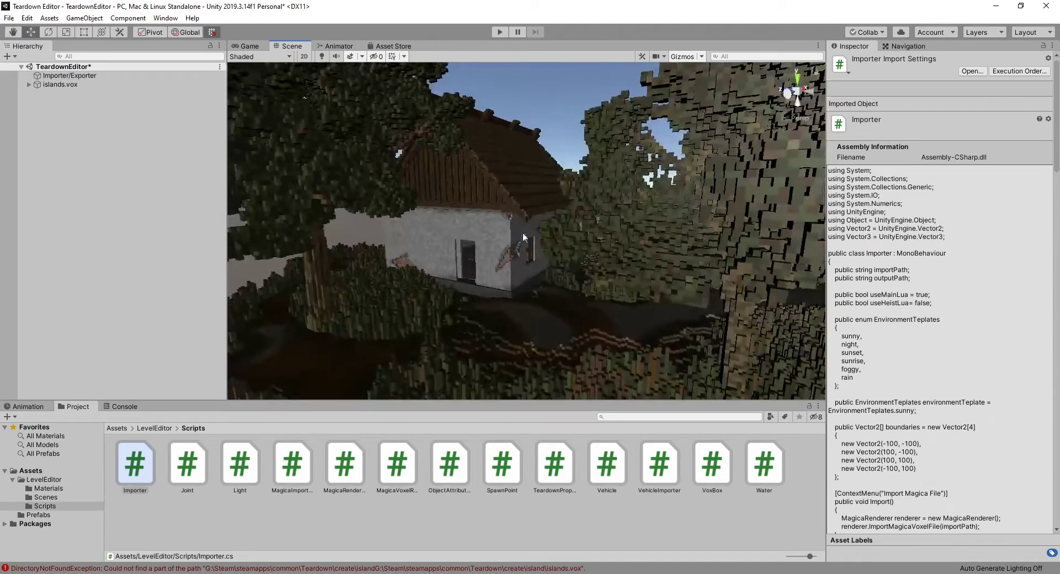
left_click(61, 84)
key("Delete")
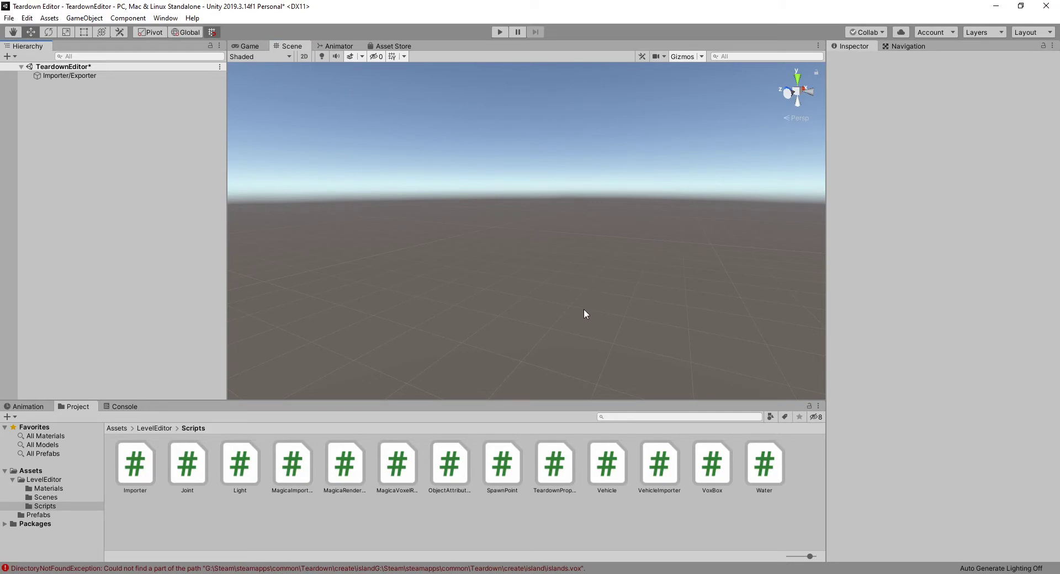
Step: Select the Importer/Exporter object in the scene to show its Importer script settings
right_click_drag(586, 314, 817, 317)
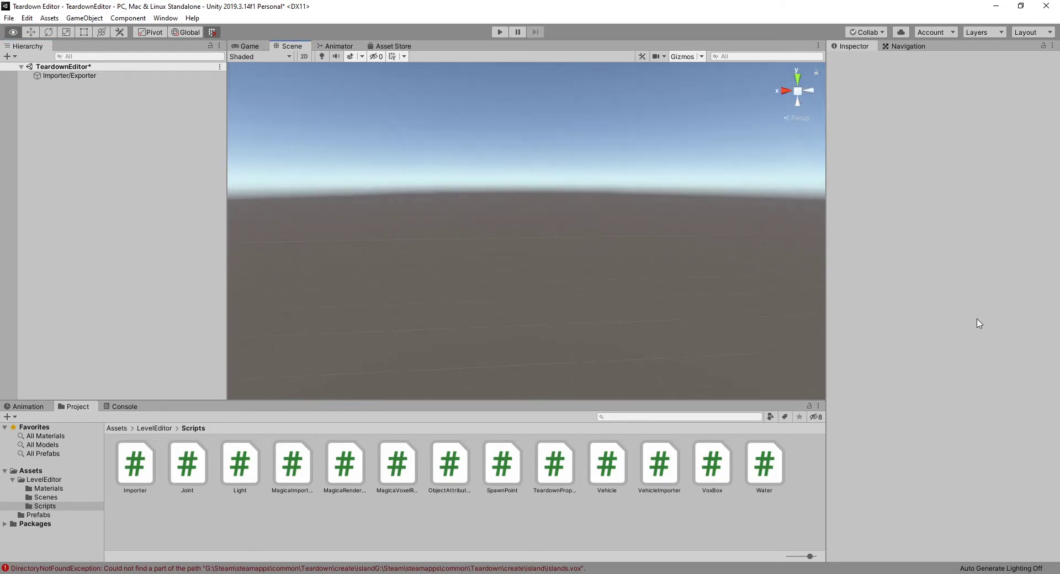
right_click_drag(978, 323, 589, 331)
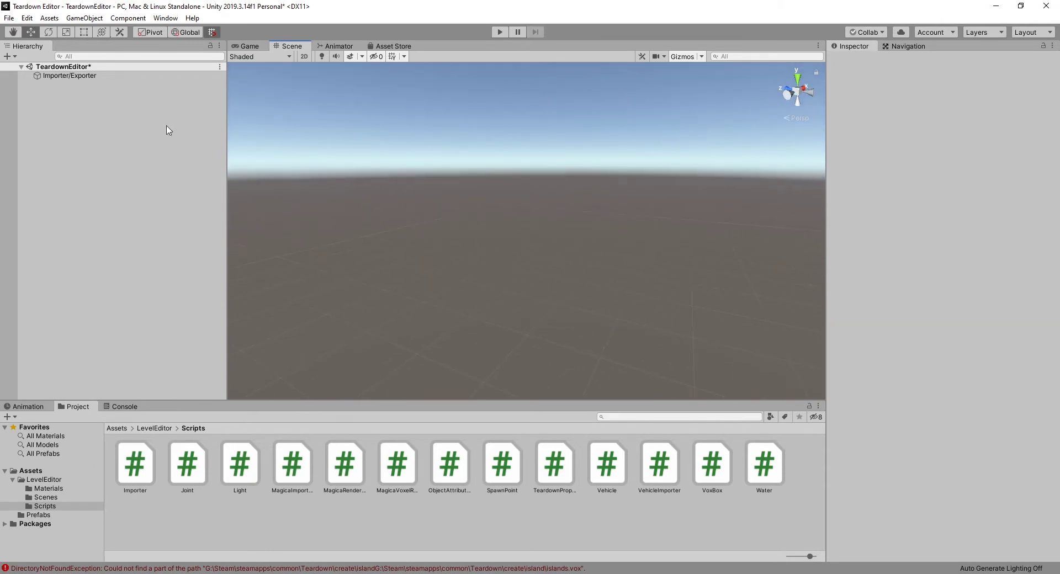
left_click(69, 75)
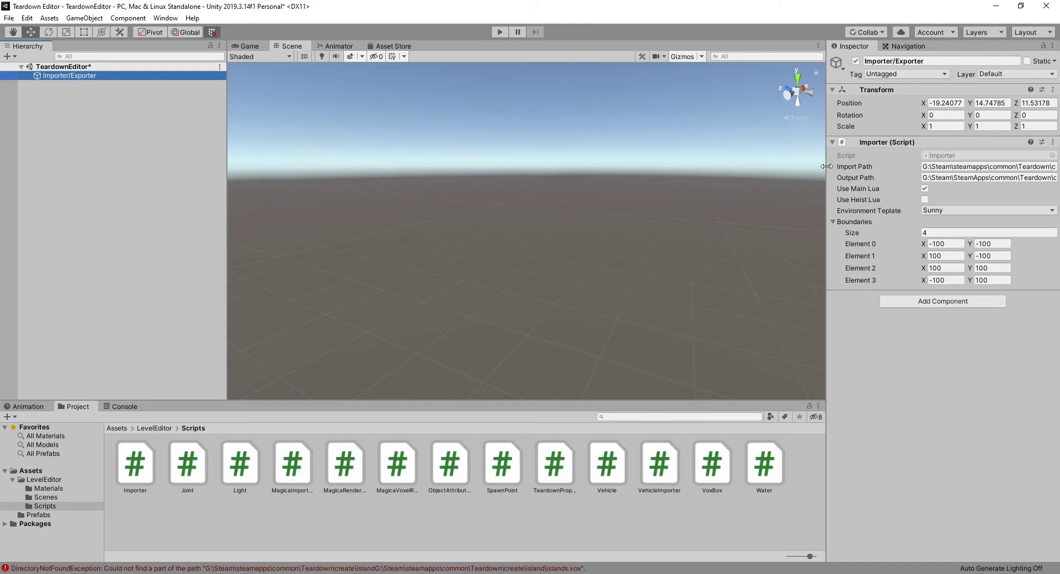
Step: Widen the Inspector and examine the Importer script's Import Path, including its islands.vox file name
left_click_drag(827, 166, 772, 166)
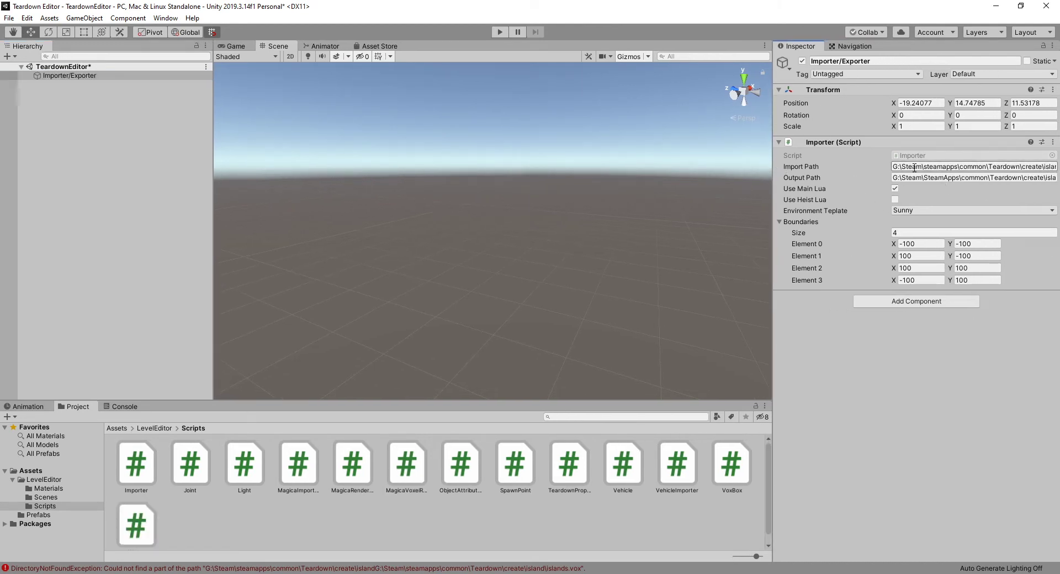
left_click(914, 167)
left_click(901, 168)
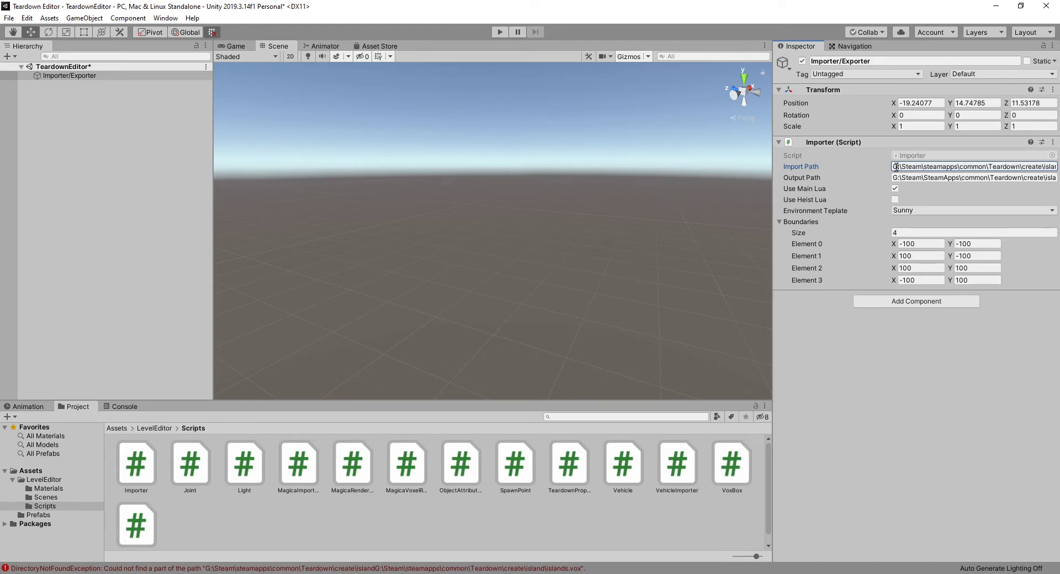
left_click_drag(895, 166, 1058, 167)
left_click(1028, 167)
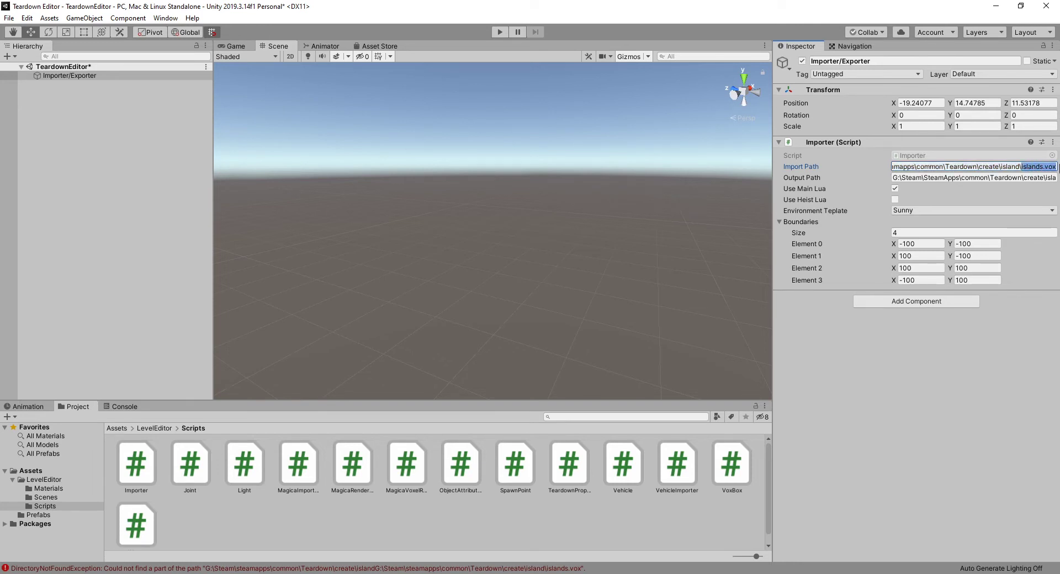
left_click(927, 166)
Step: Import the islands.vox Magica file into the scene with the Importer script's Import Magica File command
left_click(1052, 142)
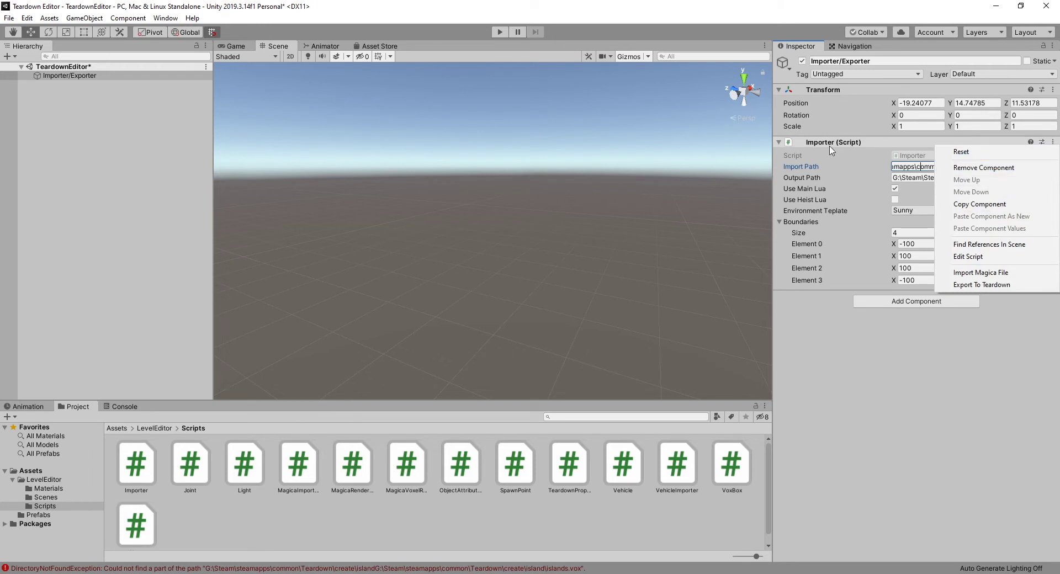
right_click(885, 145)
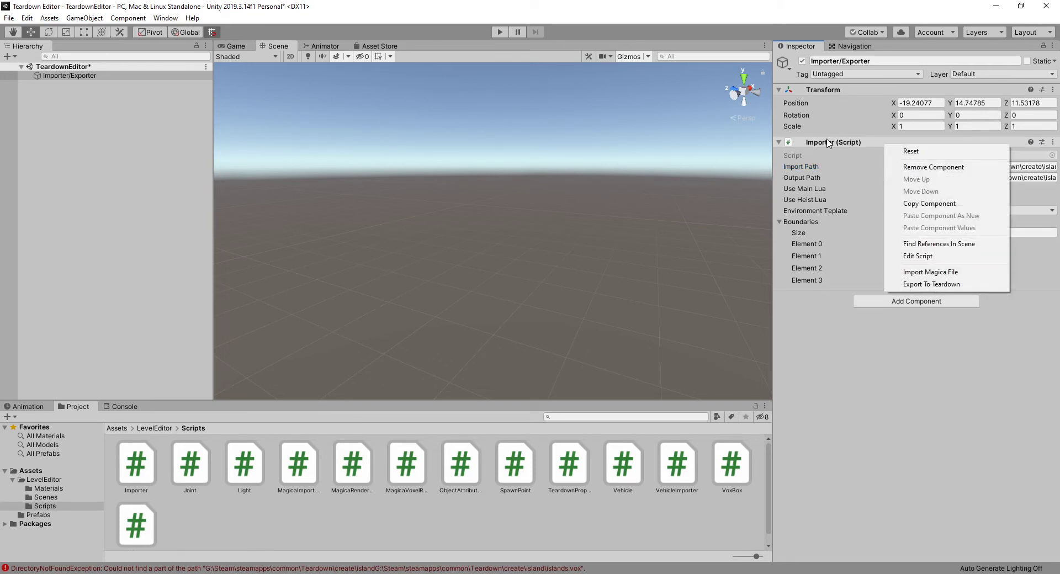
right_click(871, 145)
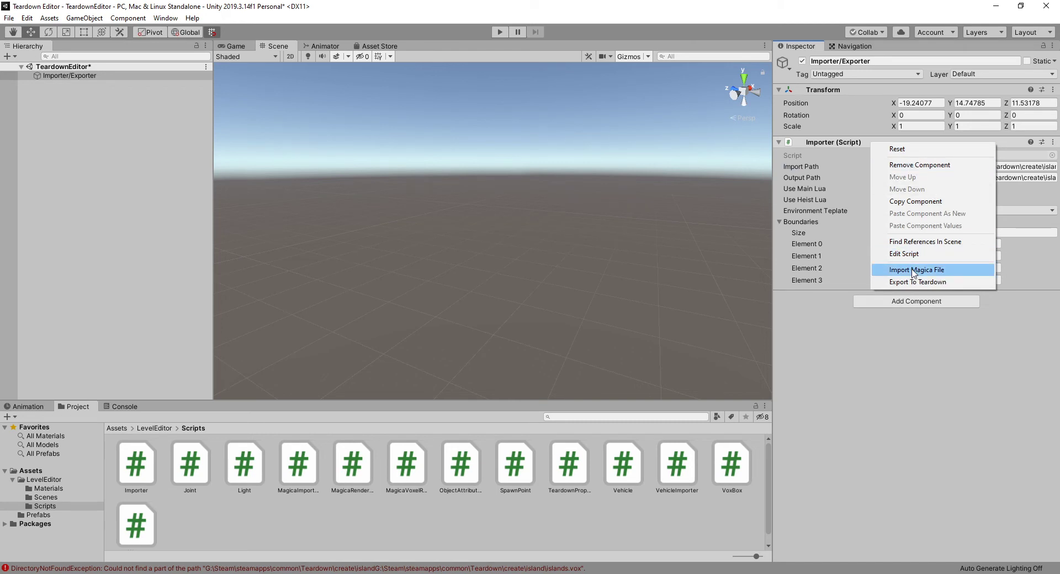
left_click(945, 270)
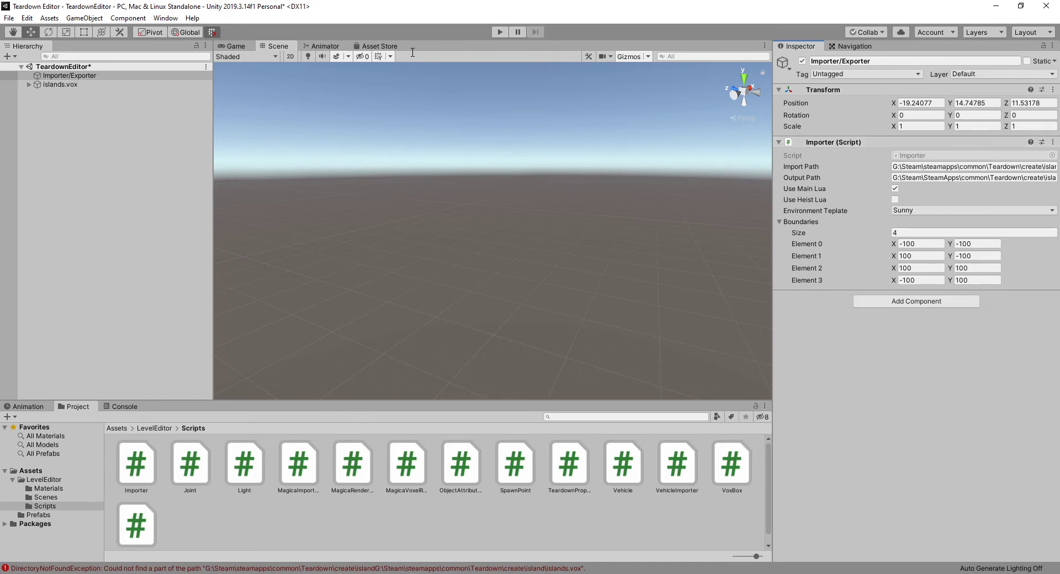
Step: Inspect the imported house and trees, comparing the view with scene lighting on and off
right_click_drag(485, 262, 473, 271)
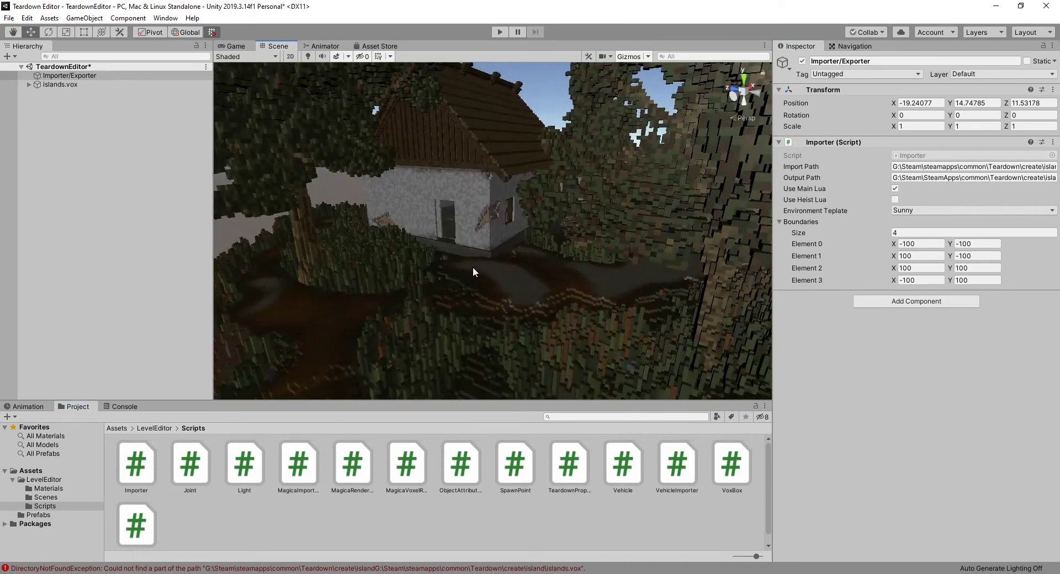
right_click_drag(346, 270, 331, 264)
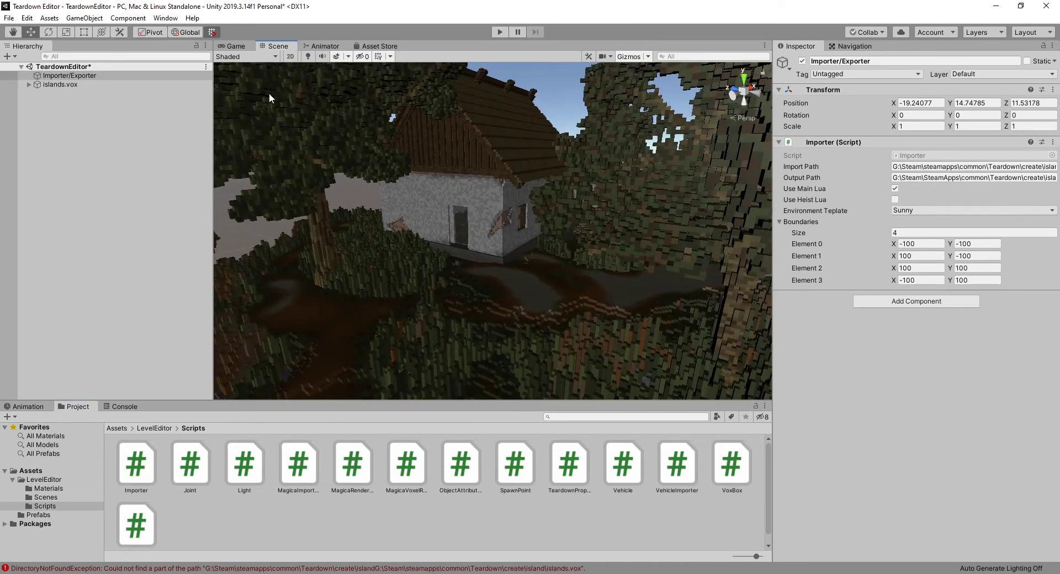
left_click(304, 57)
right_click_drag(550, 255, 433, 92)
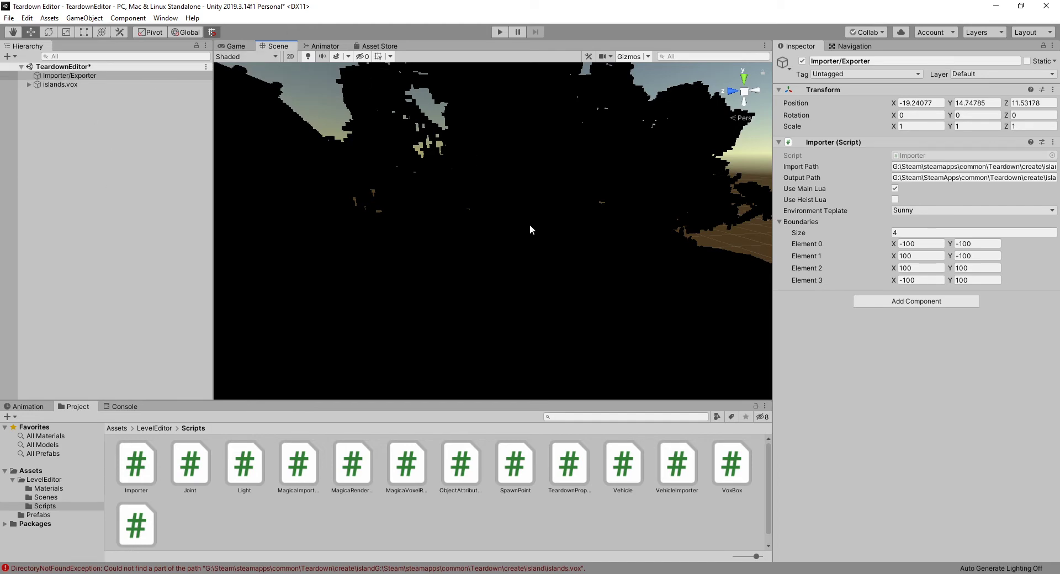
right_click_drag(530, 229, 480, 293)
left_click(308, 57)
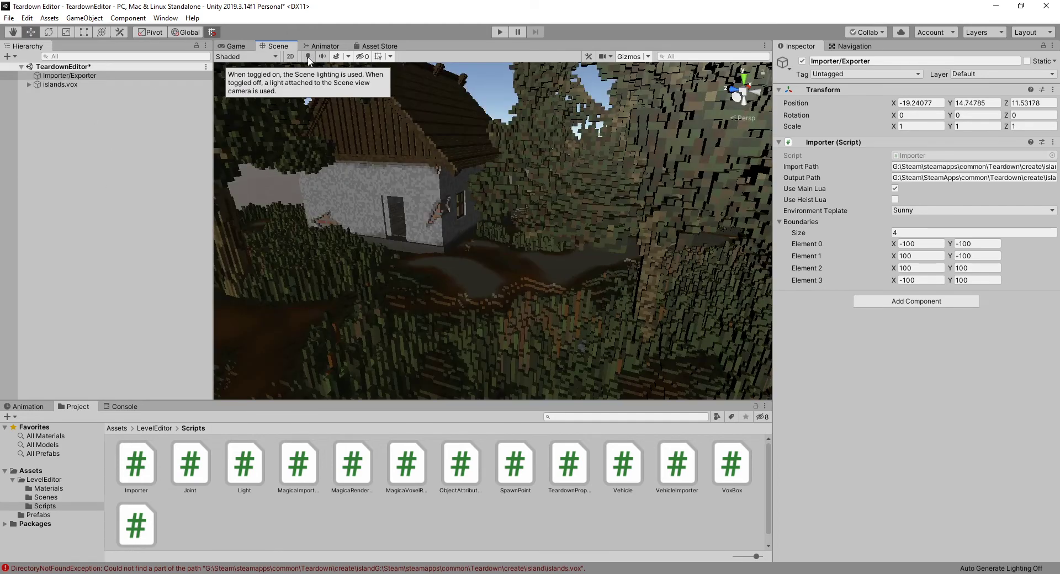
right_click_drag(469, 214, 423, 265)
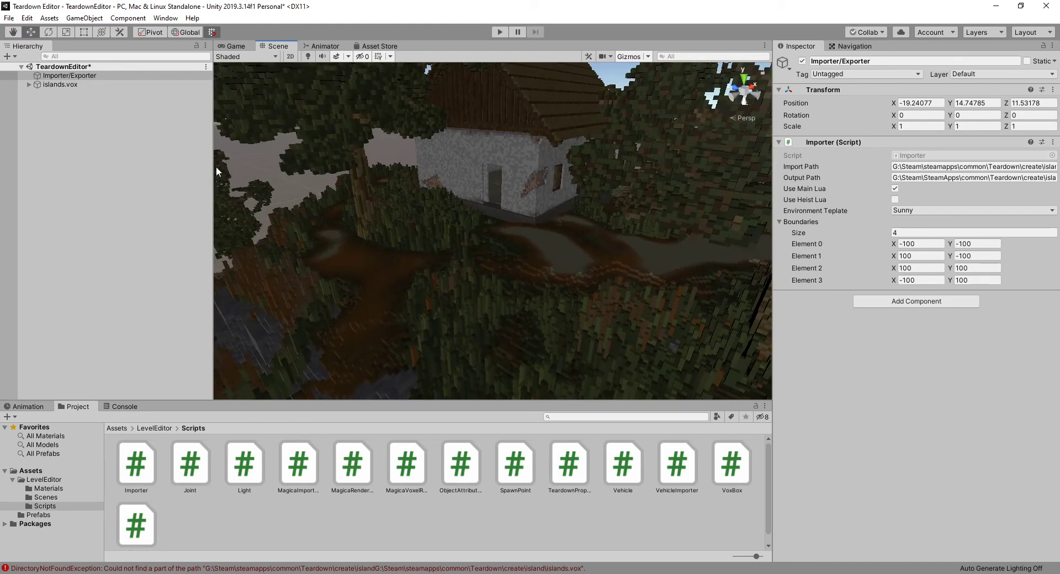
Step: Add an area light, move it to X -8.8, Y 6.6, Z 13.75, and switch scene lighting on
right_click(106, 193)
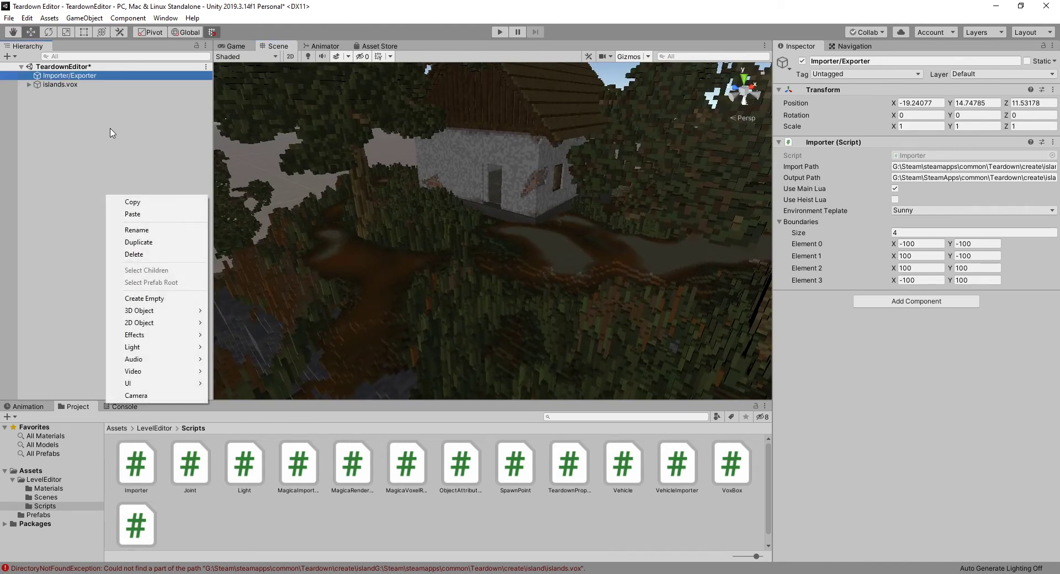
right_click(68, 126)
mouse_move(137, 278)
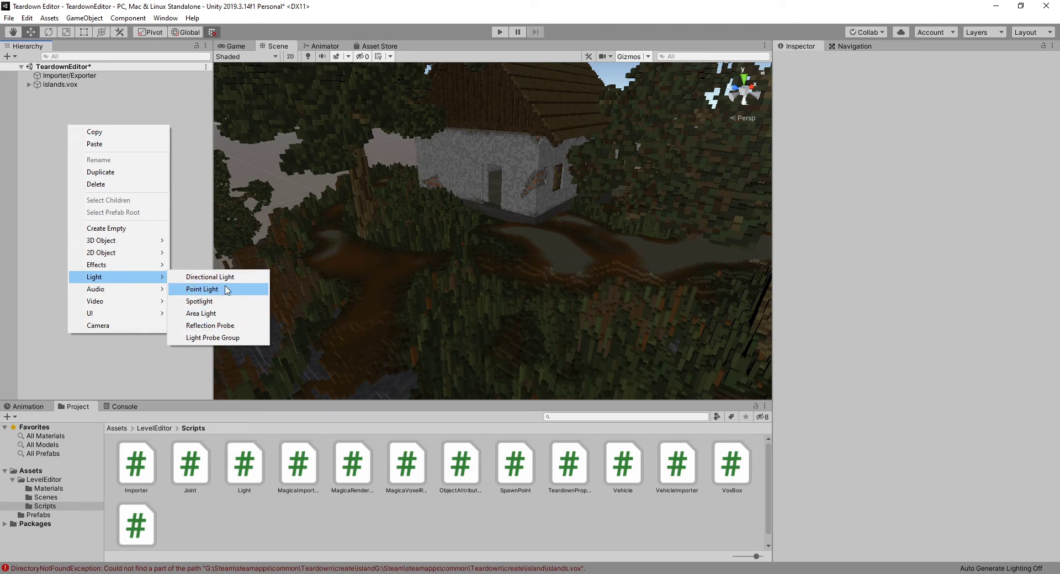
left_click(217, 314)
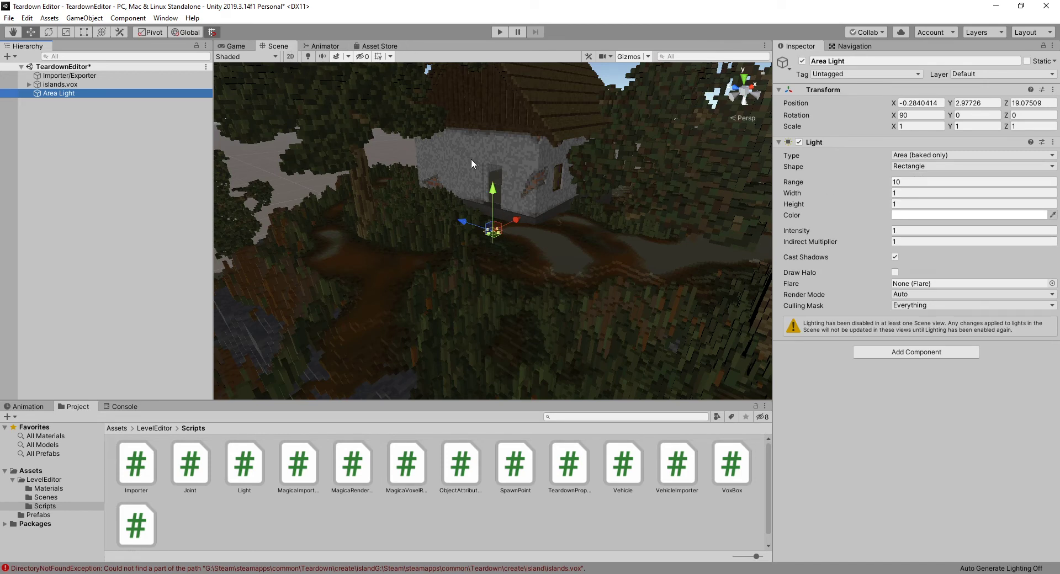
left_click_drag(493, 193, 463, 242)
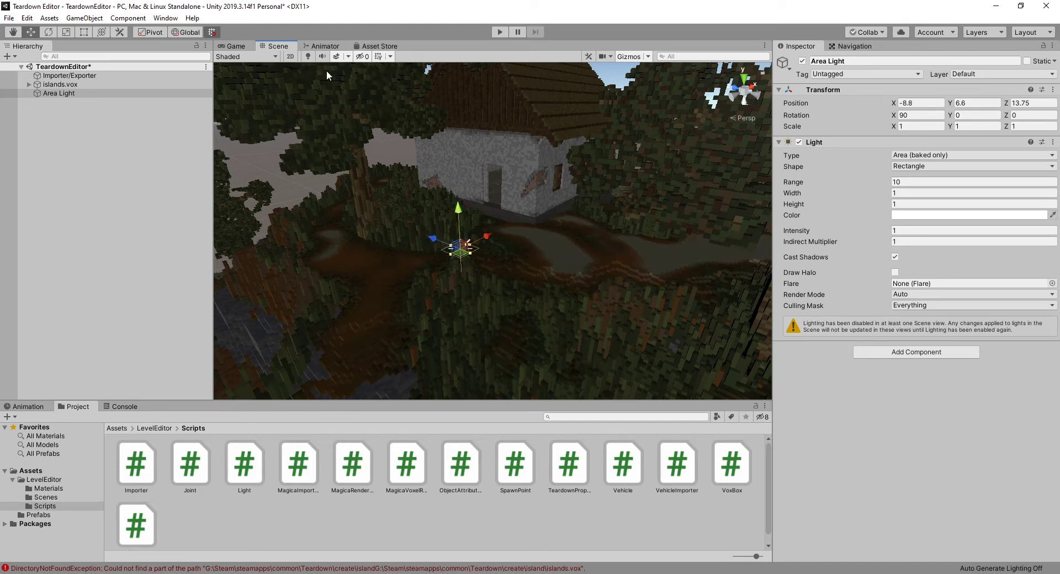
left_click(308, 56)
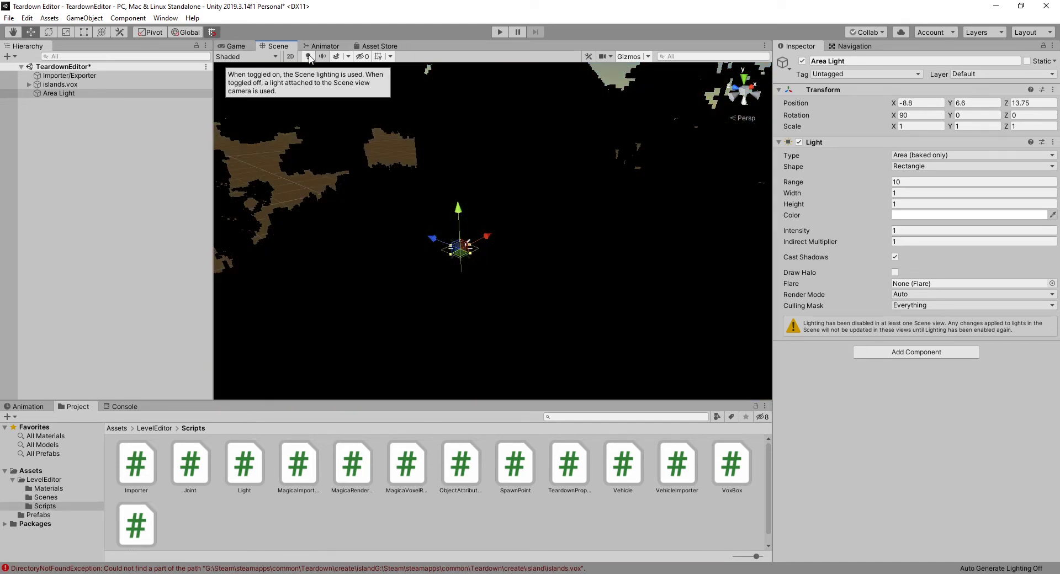
Step: Replace the area light with a point light and set its range to 20.14
key("Delete")
right_click(58, 103)
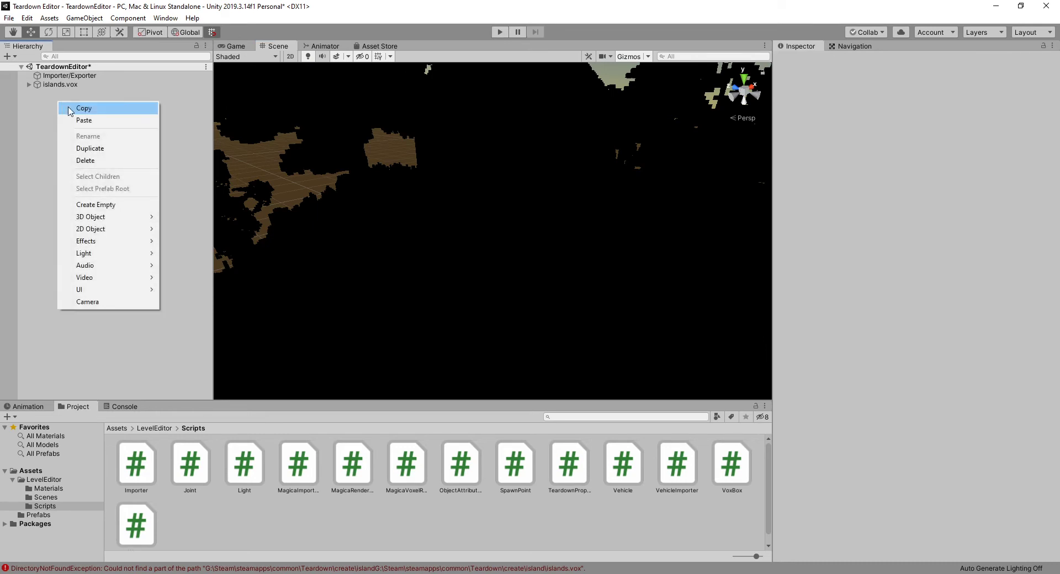
mouse_move(122, 252)
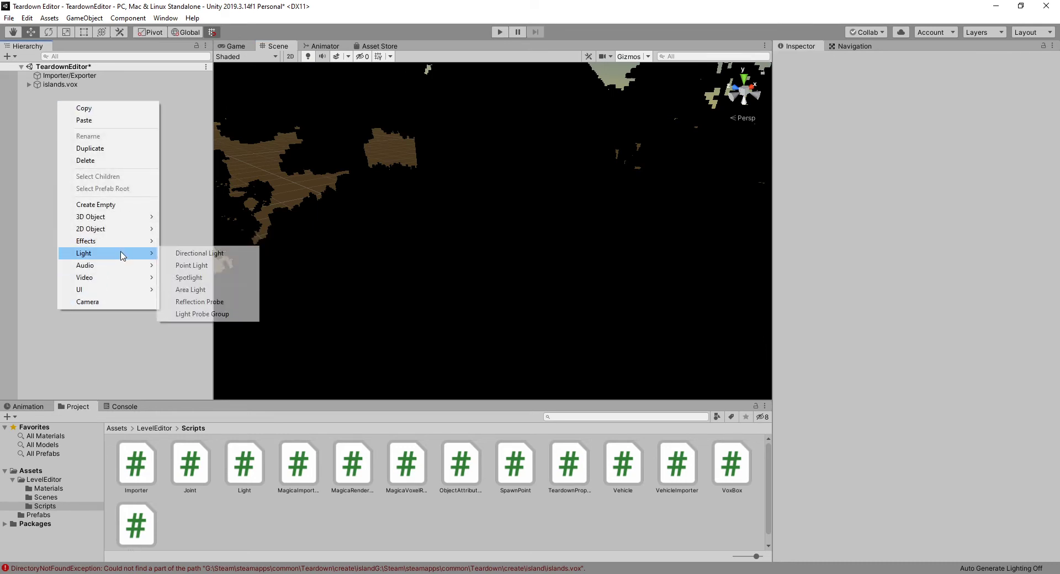
left_click(205, 266)
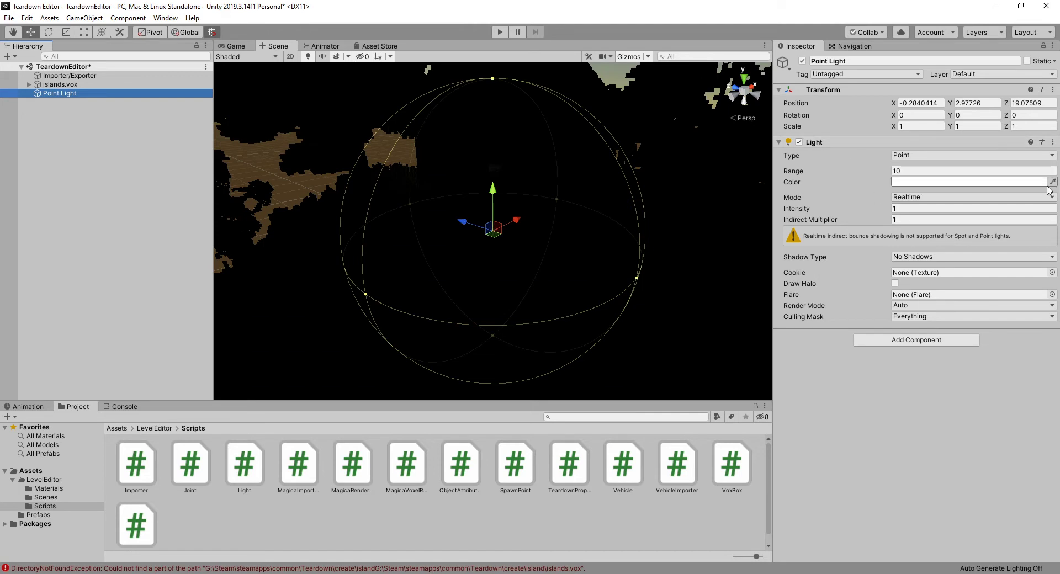
left_click_drag(893, 169, 935, 168)
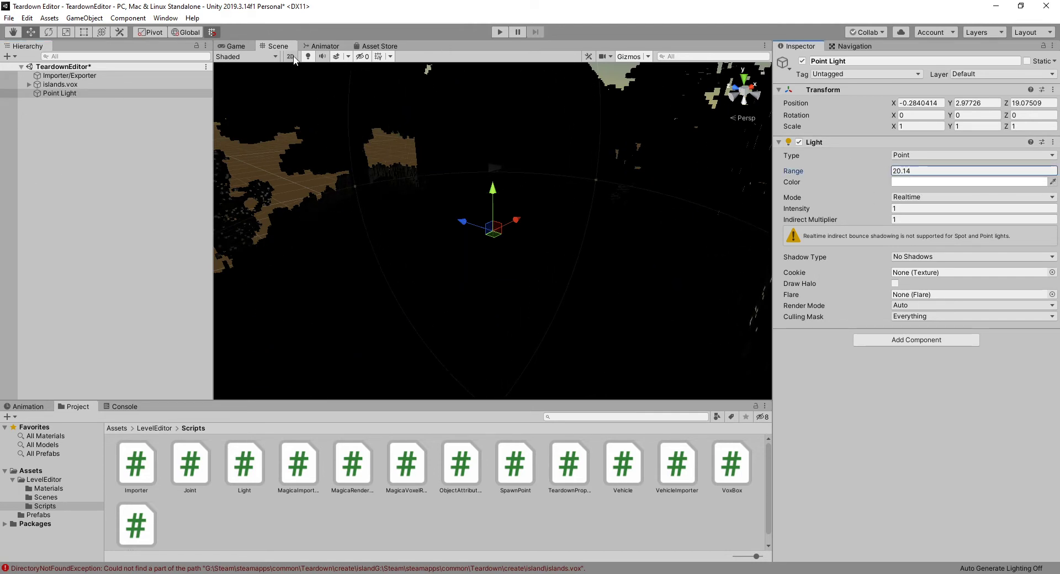
Step: Move the point light in front of the house to X -10.75, Y 9.65, Z 10.8, and leave scene lighting on
left_click(308, 56)
left_click(307, 57)
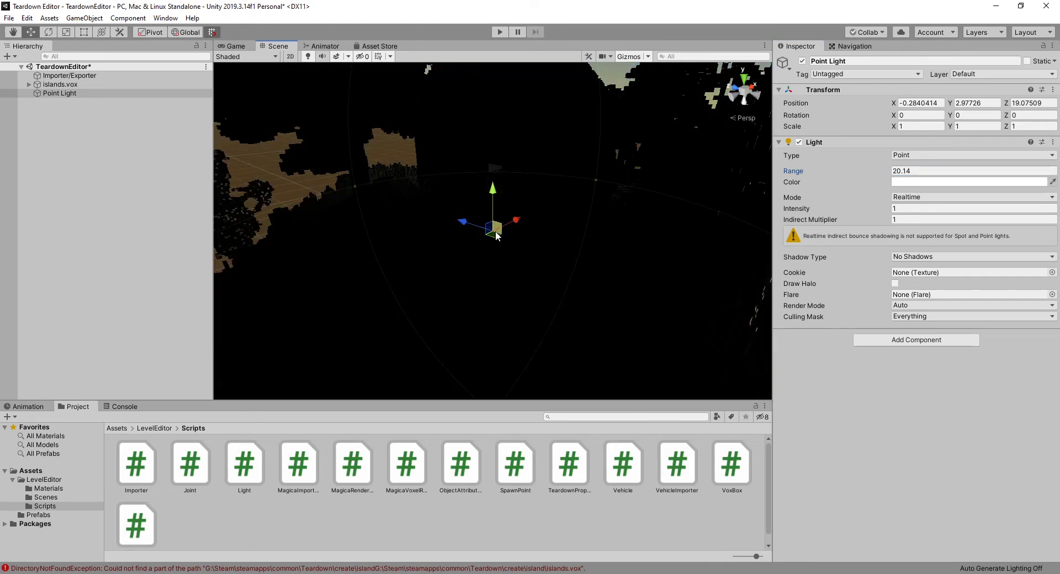
left_click_drag(496, 233, 498, 321)
left_click(308, 56)
left_click_drag(491, 266, 490, 202)
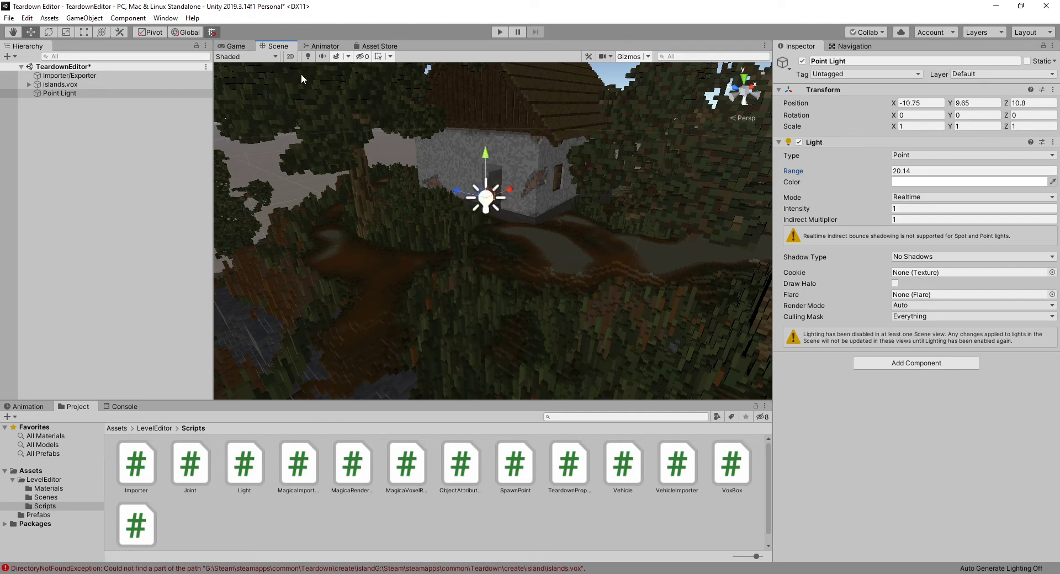
left_click(307, 56)
Step: Inspect the house lit by the point light, switch scene lighting off, and delete the point light
scroll(465, 203, "down", 8)
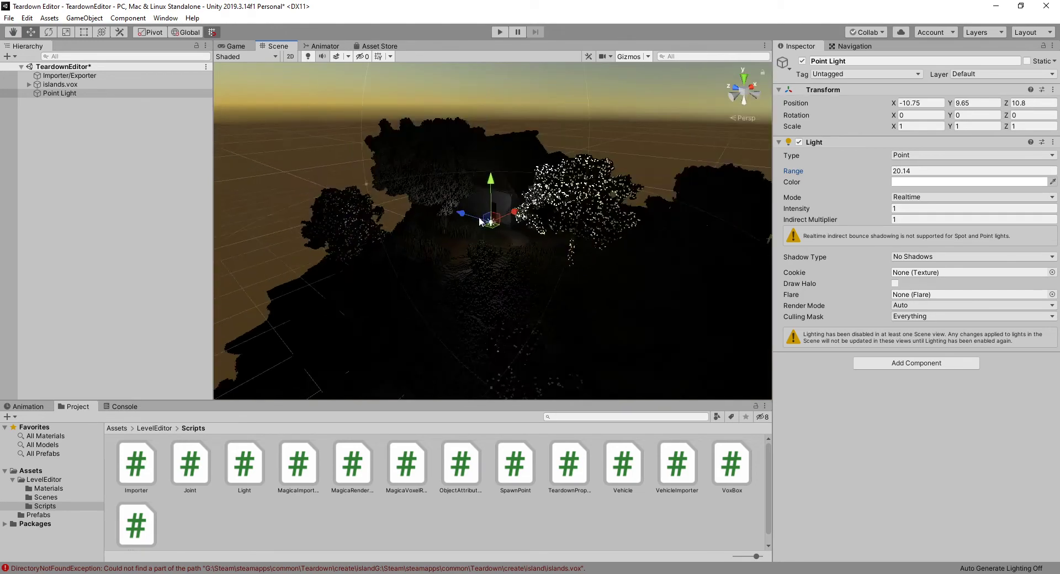
right_click_drag(479, 242, 564, 158)
left_click(564, 159)
key("w")
right_click_drag(524, 225, 392, 232)
key("a")
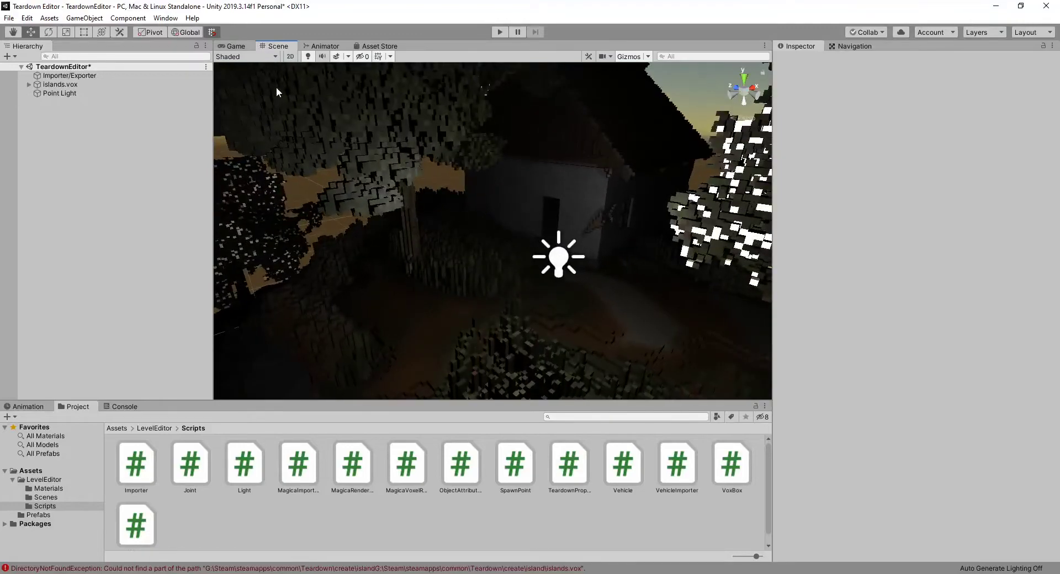
left_click(309, 57)
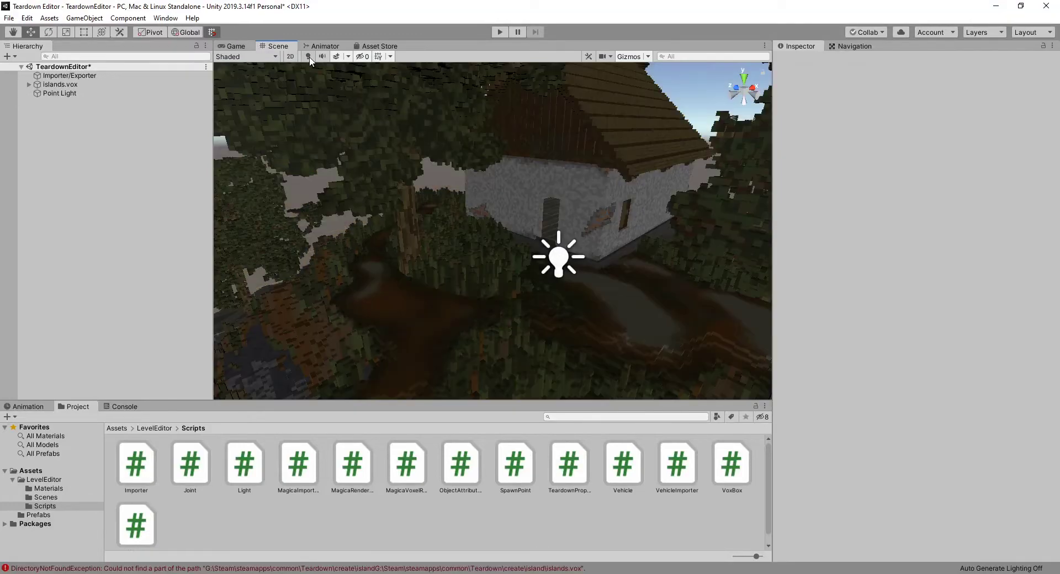
left_click(549, 270)
key("Delete")
right_click_drag(509, 300, 544, 289)
right_click_drag(548, 248, 514, 221)
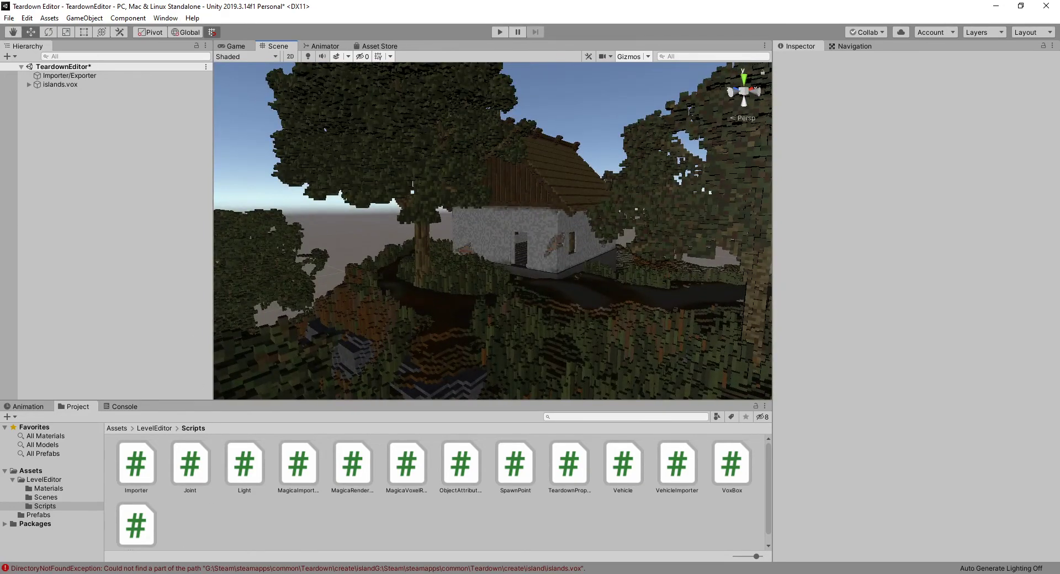
Step: Switch to the browser and review the Unity download page and the teardownUnityLevelEditor repository's code download options
key("alt+Tab")
left_click(69, 7)
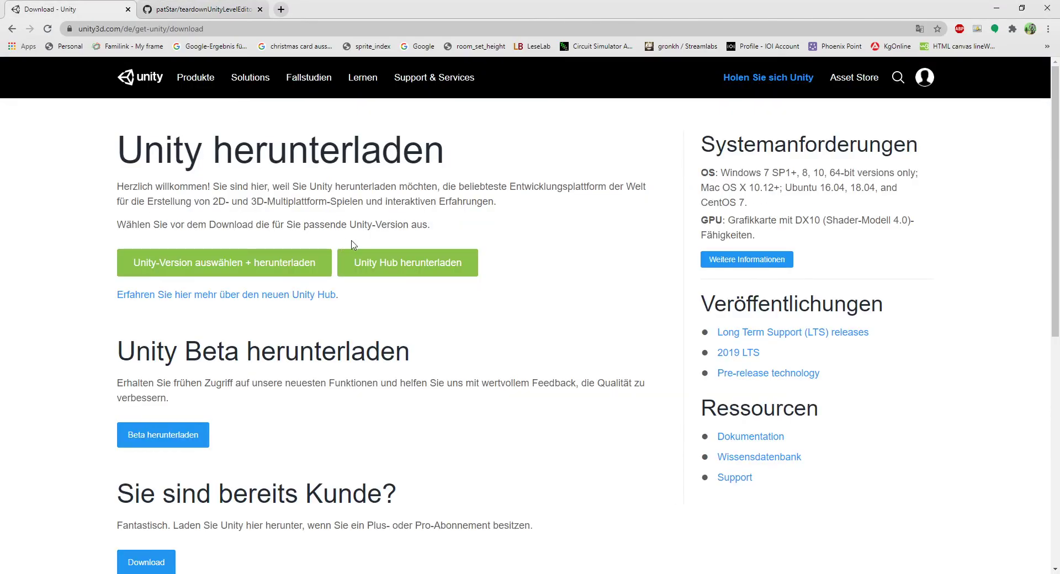
left_click(239, 9)
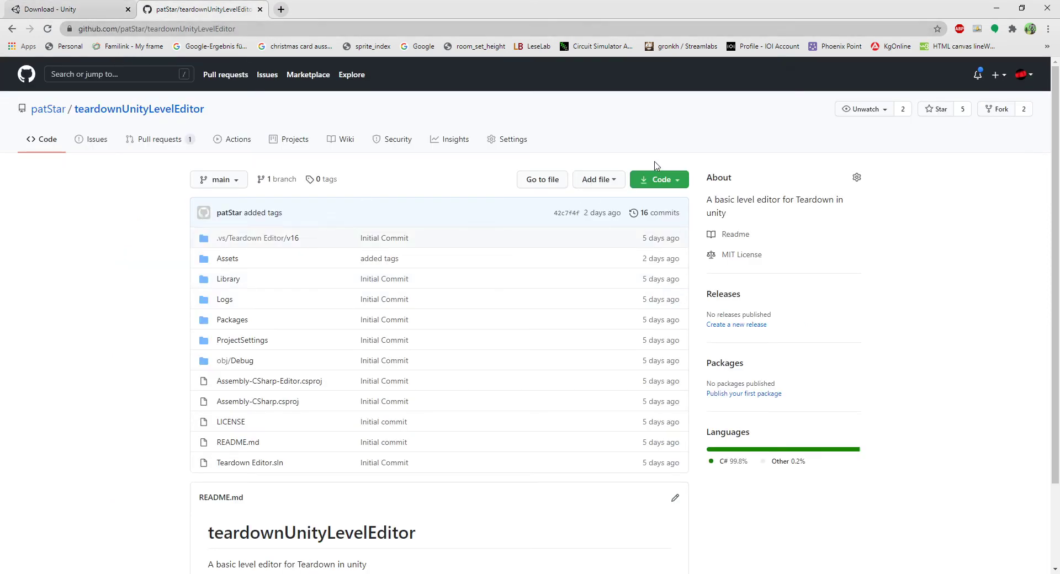
left_click(650, 185)
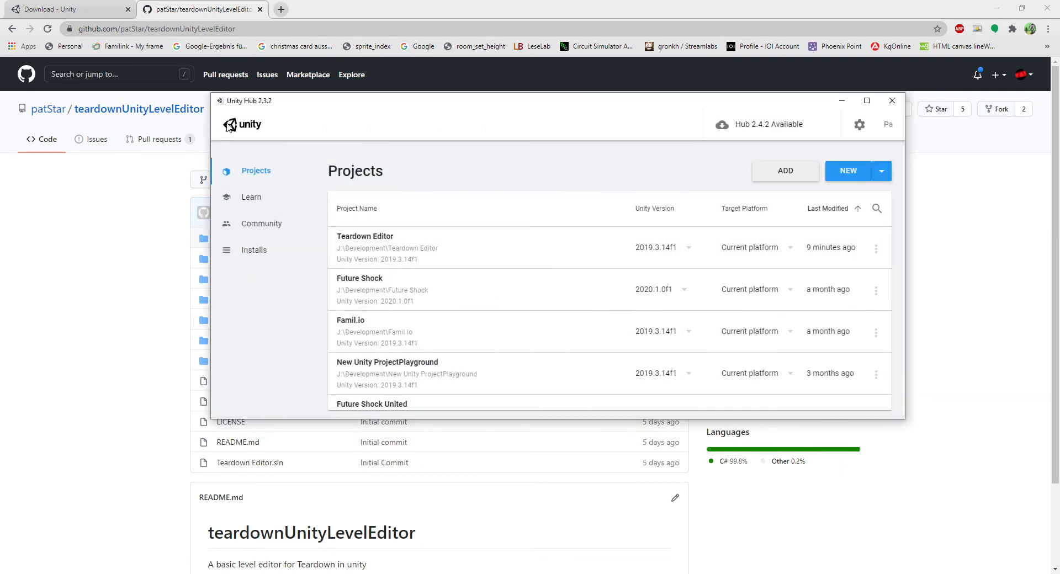
Step: In Unity Hub, review the installed Unity versions and the folder chooser for adding a project, and cancel the chooser
left_click(264, 250)
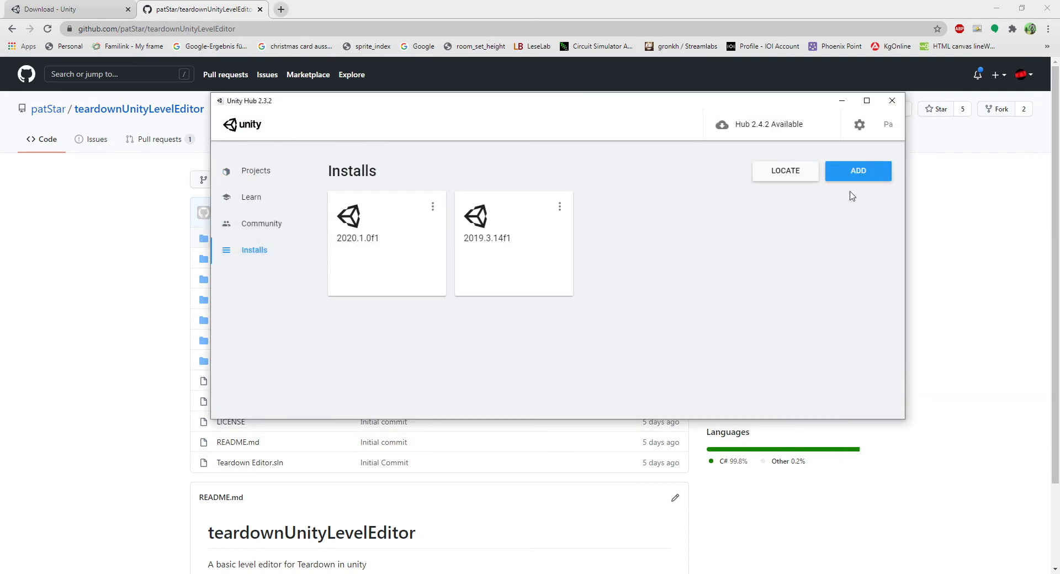
left_click(267, 172)
left_click(788, 178)
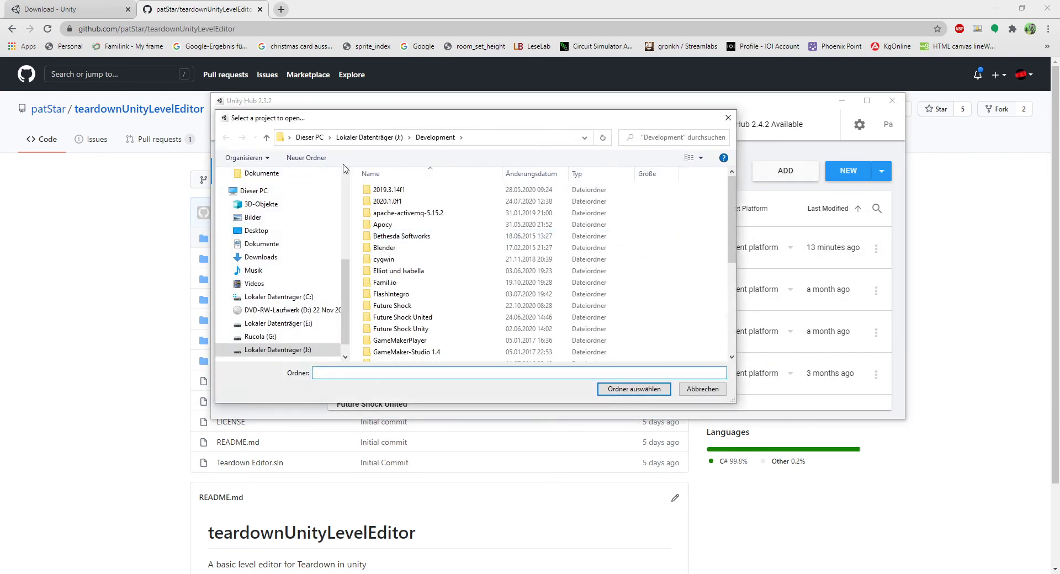
left_click(728, 118)
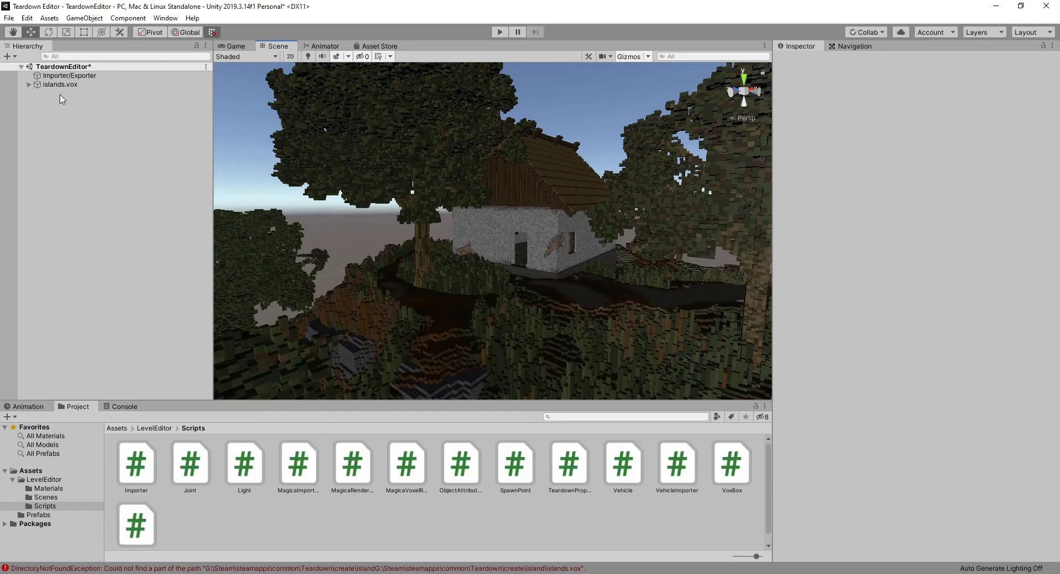
Step: Return to the Unity editor and delete the islands.vox object from the TeardownEditor scene
left_click(61, 86)
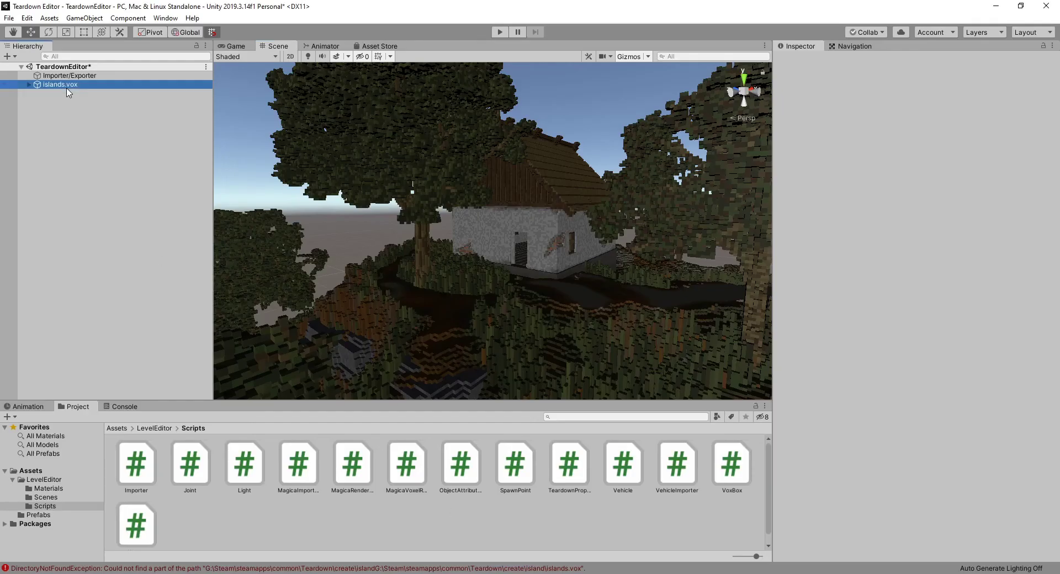
key("Delete")
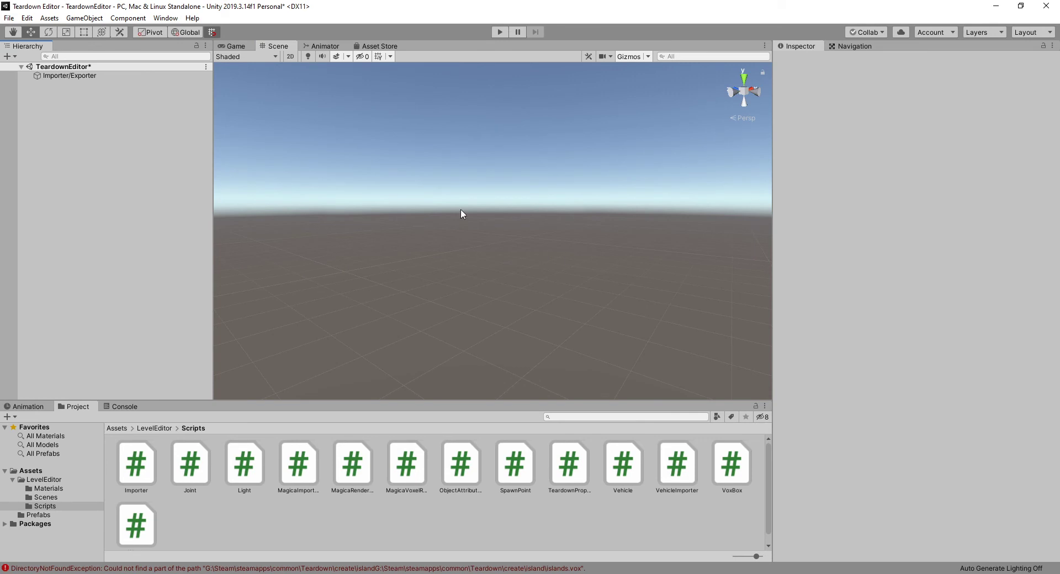
Step: Select the Importer/Exporter object, check its Import Path, and import the islands.vox Magica file
left_click(62, 77)
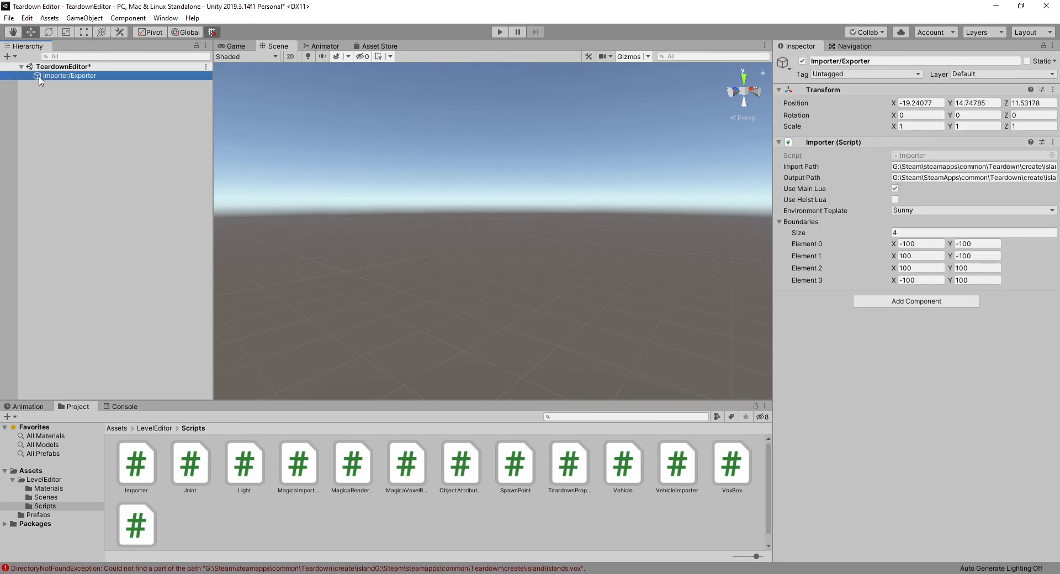
left_click(894, 166)
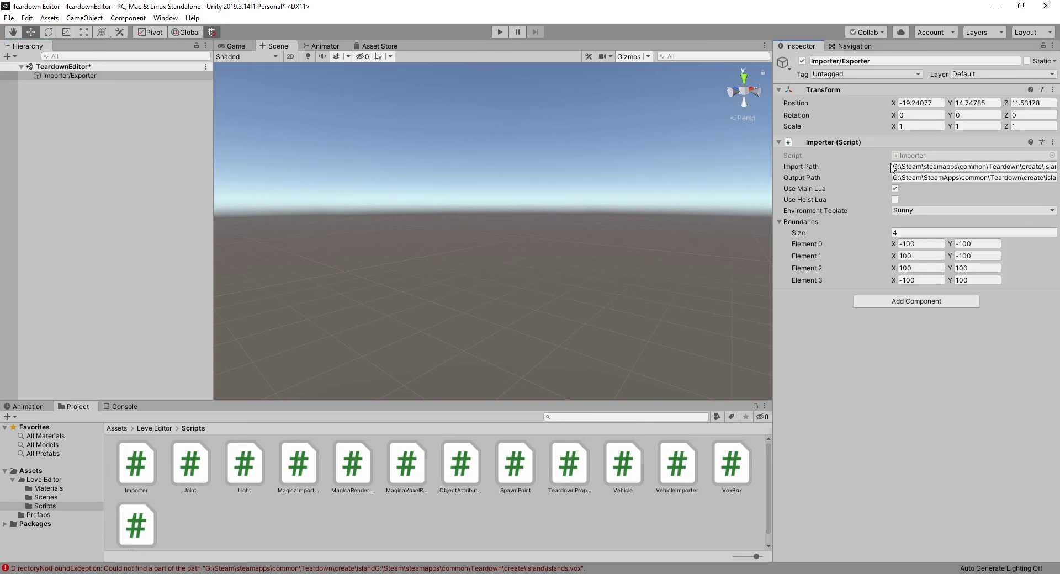
left_click_drag(894, 167, 1058, 177)
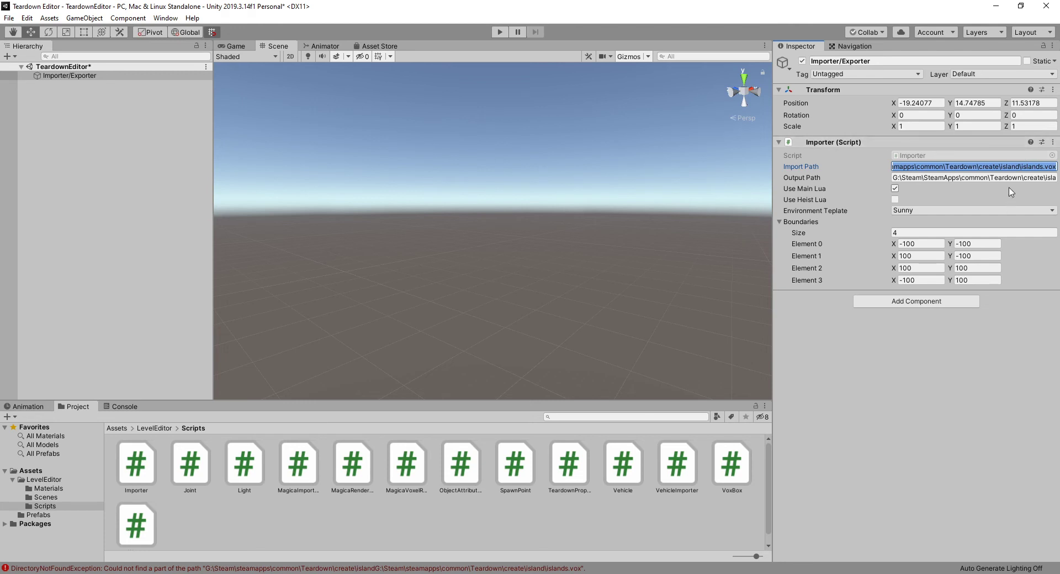
right_click(936, 143)
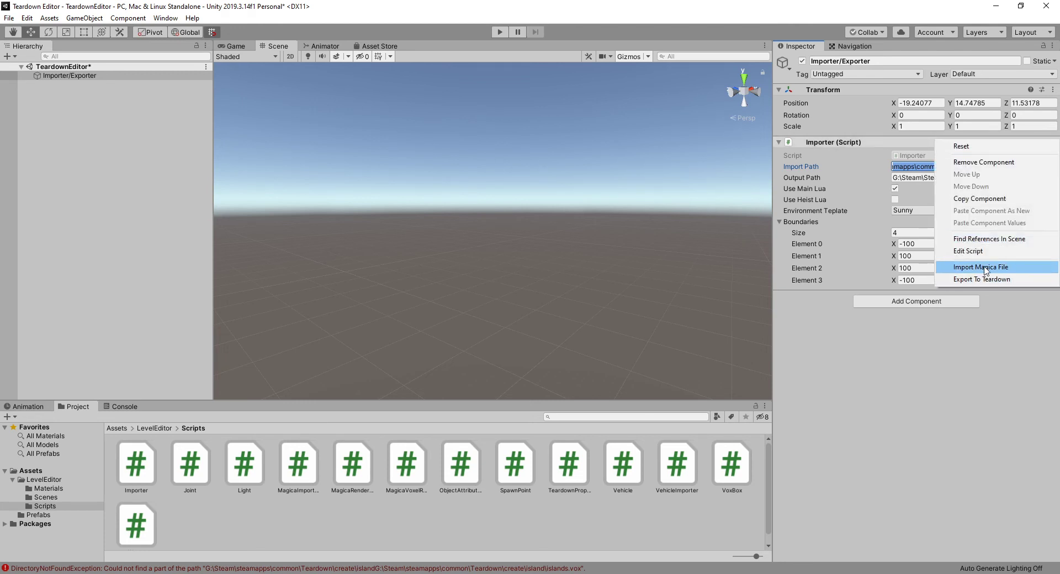
left_click(974, 268)
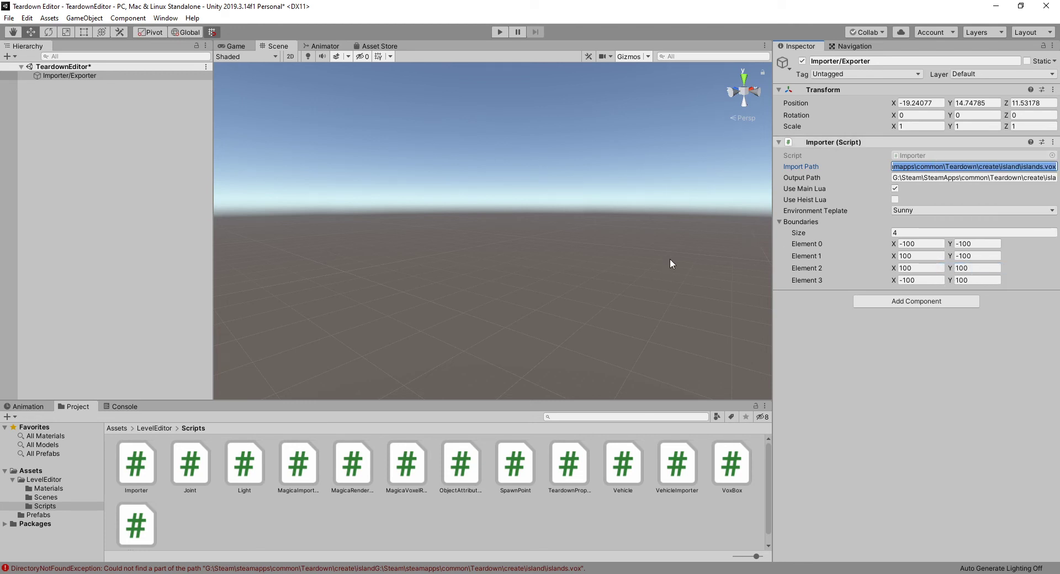